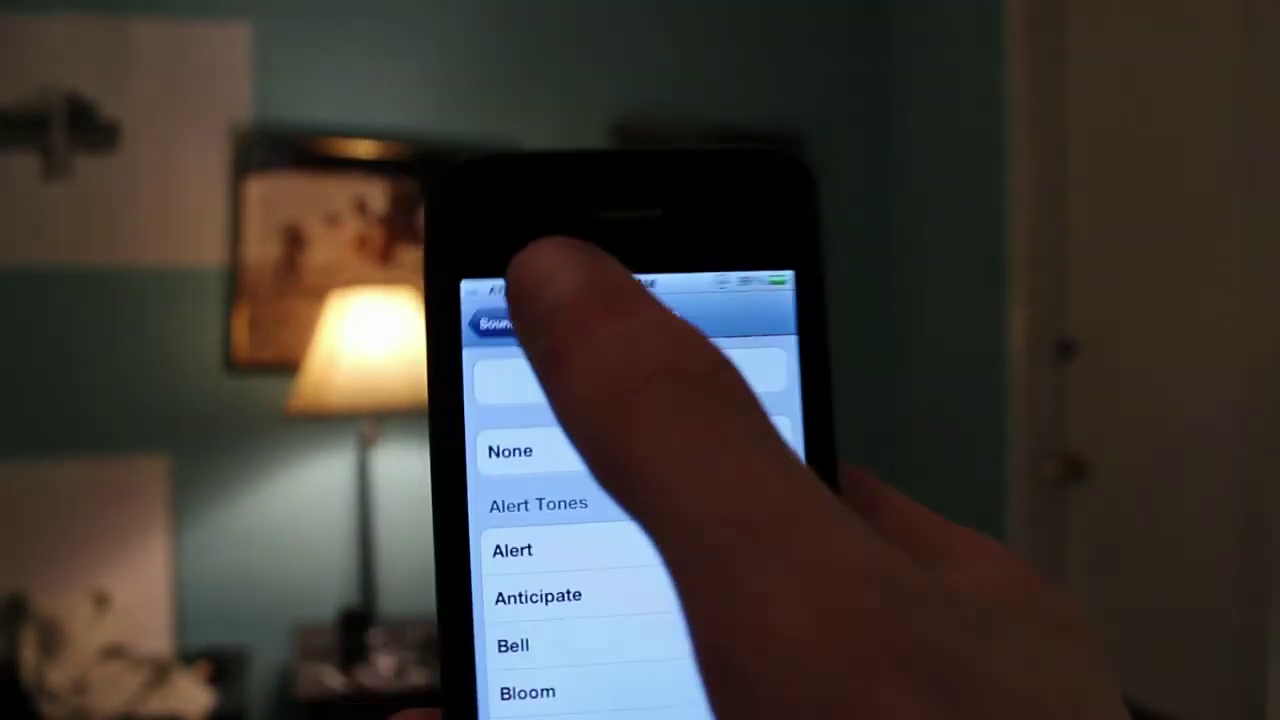
# Back out of Text Tone and Sounds to the main iPhone Settings list
pyautogui.click(427, 261)
pyautogui.click(553, 364)
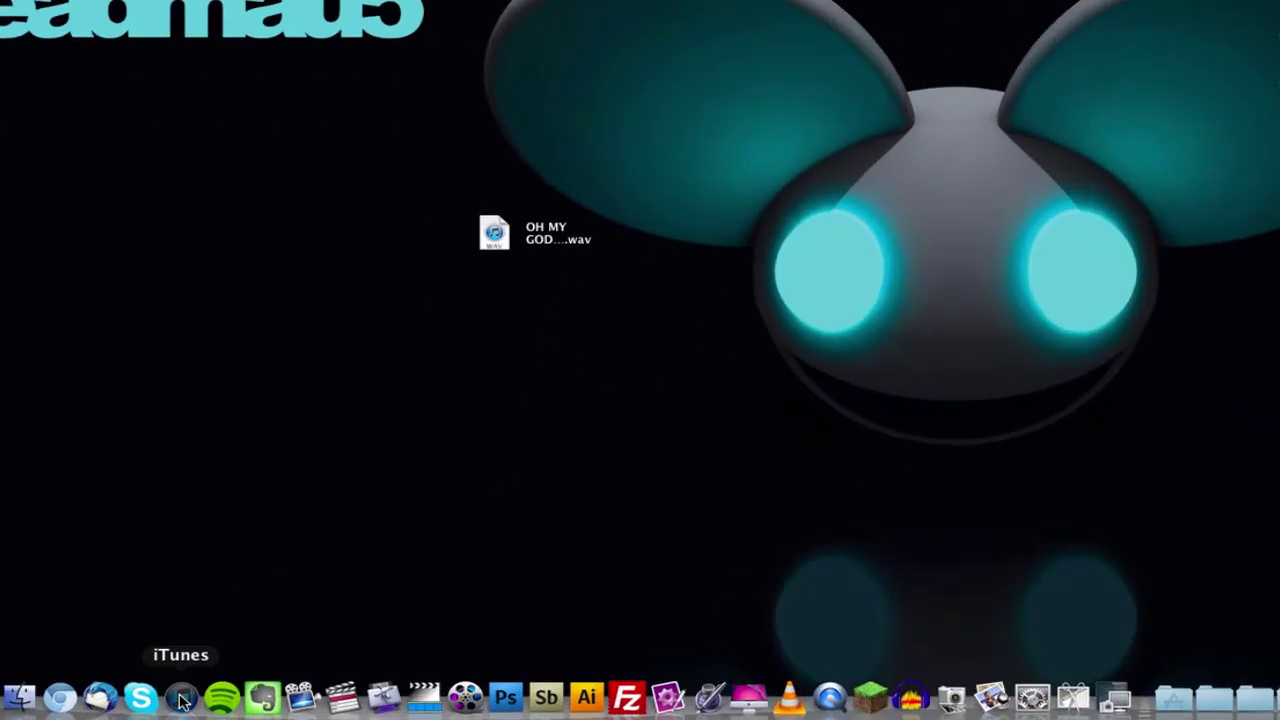
# Launch iTunes and open the album holding 'OH MY GOD ITS SO JUICY 1'
pyautogui.click(213, 693)
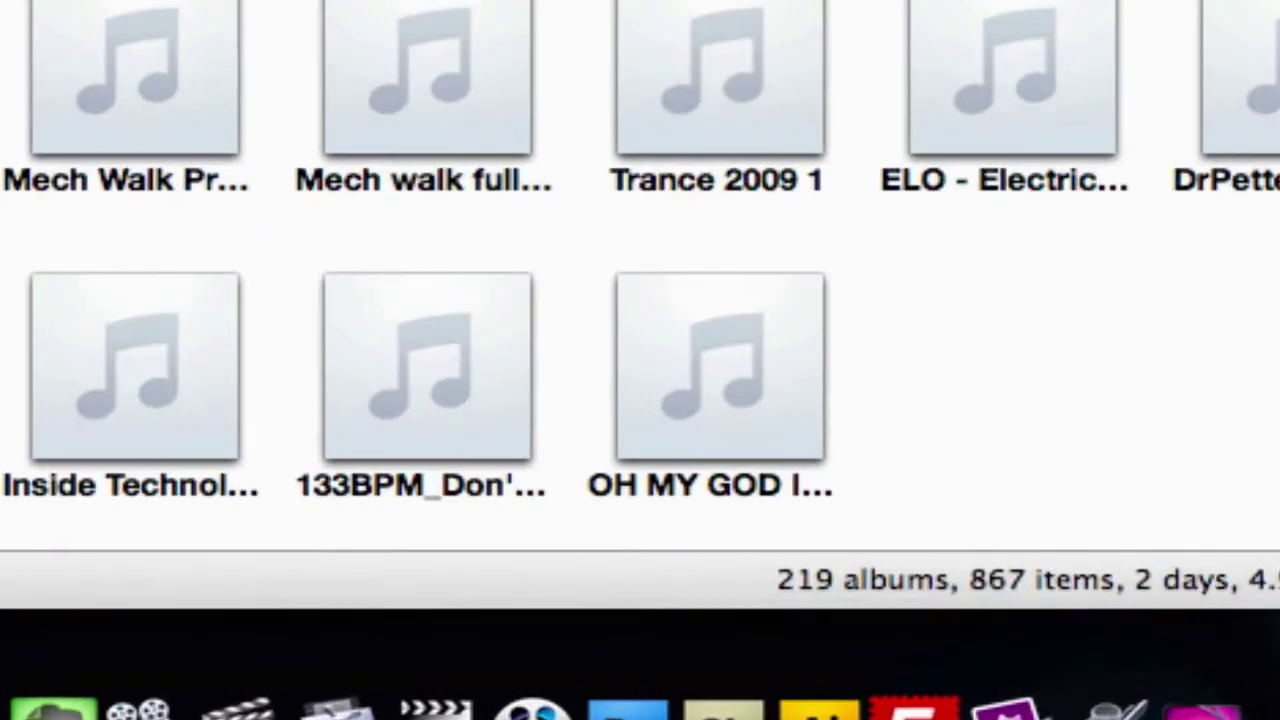
pyautogui.doubleClick(745, 343)
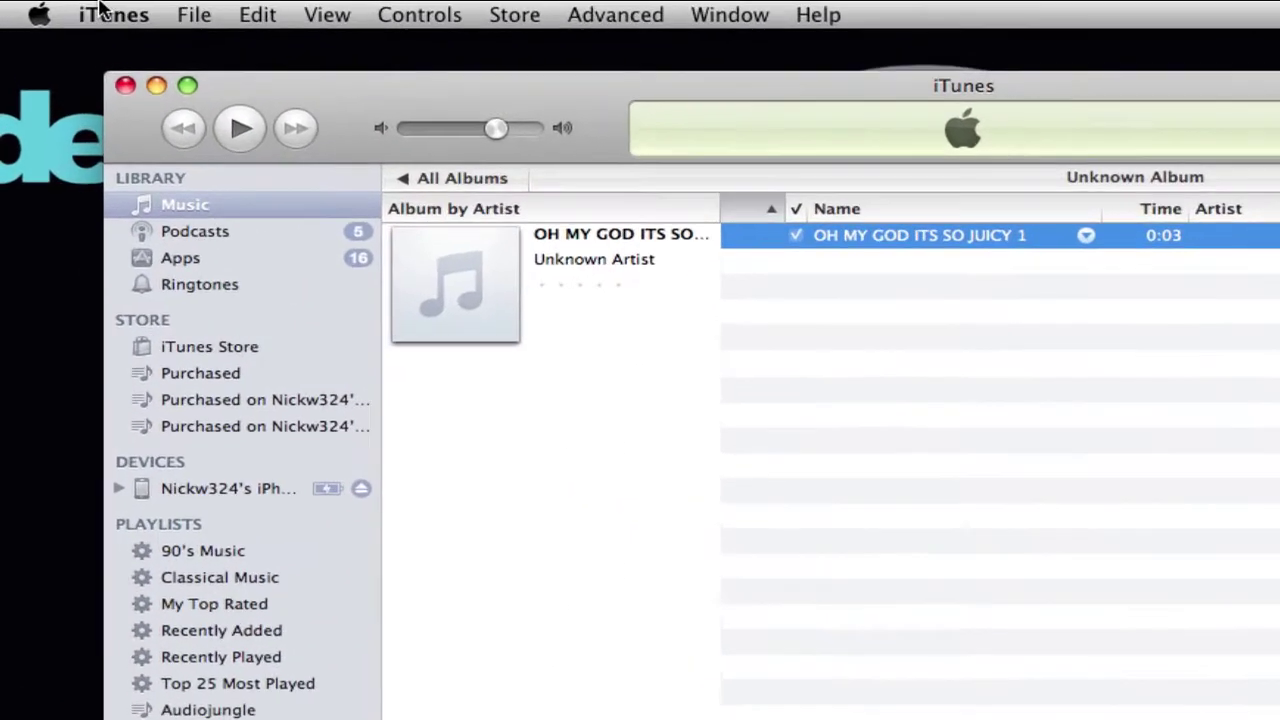
# In Preferences, keep the import settings at AAC Encoder with iTunes Plus quality
pyautogui.click(104, 12)
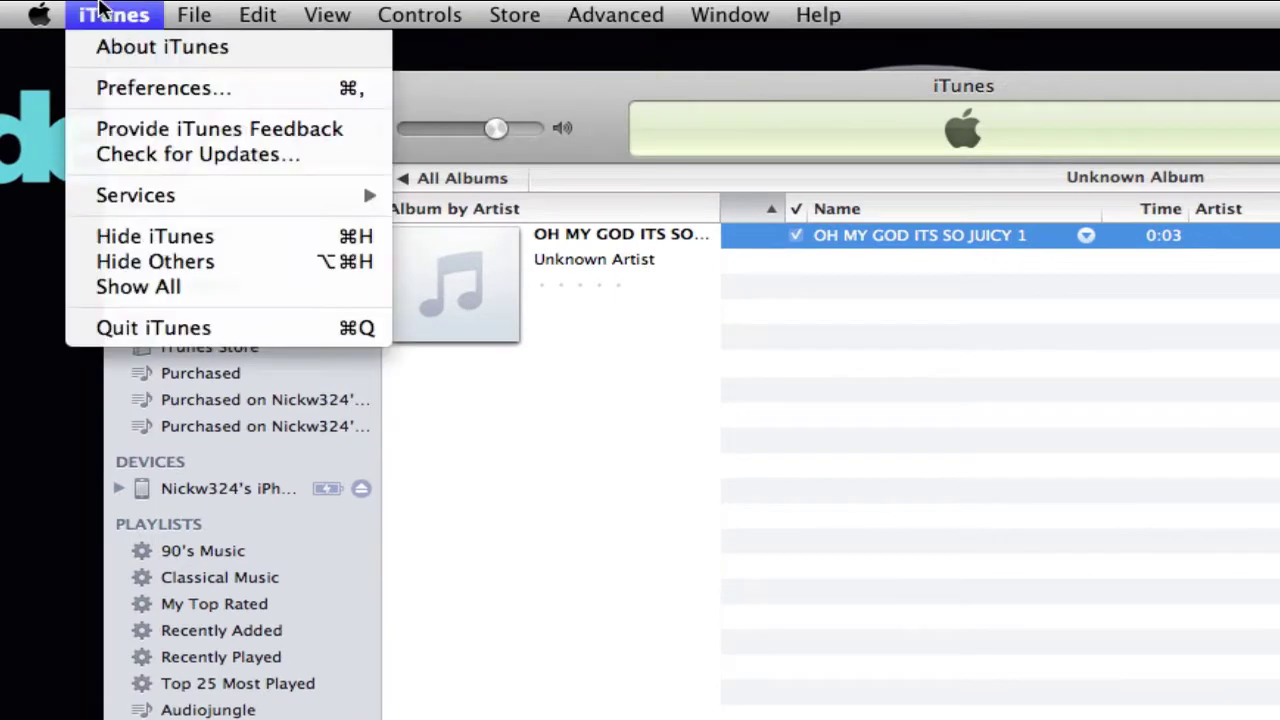
pyautogui.click(138, 90)
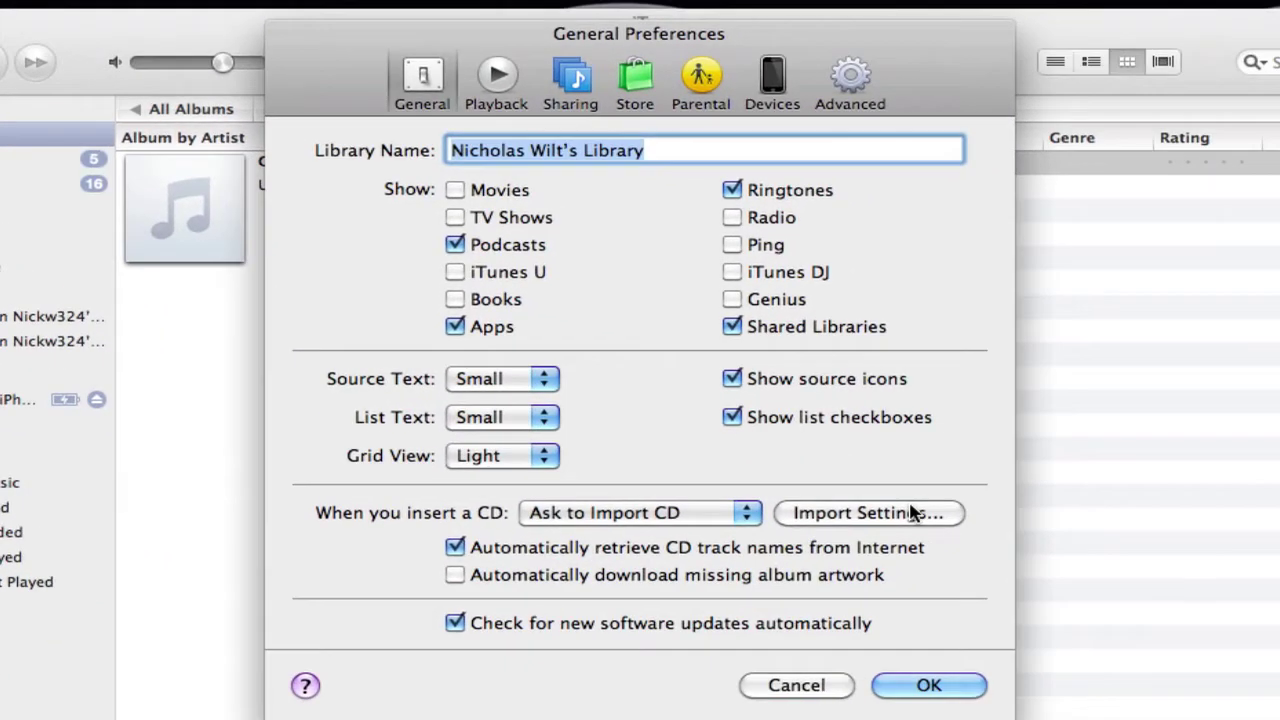
pyautogui.click(901, 512)
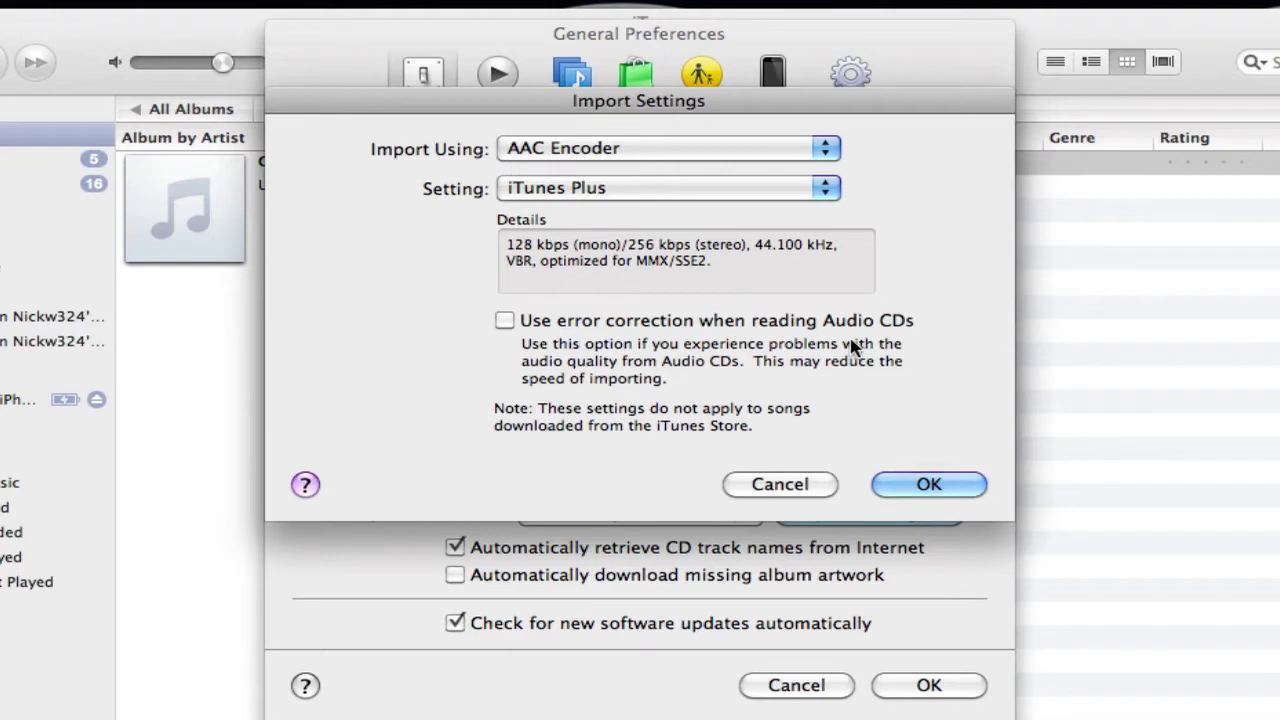
pyautogui.click(929, 484)
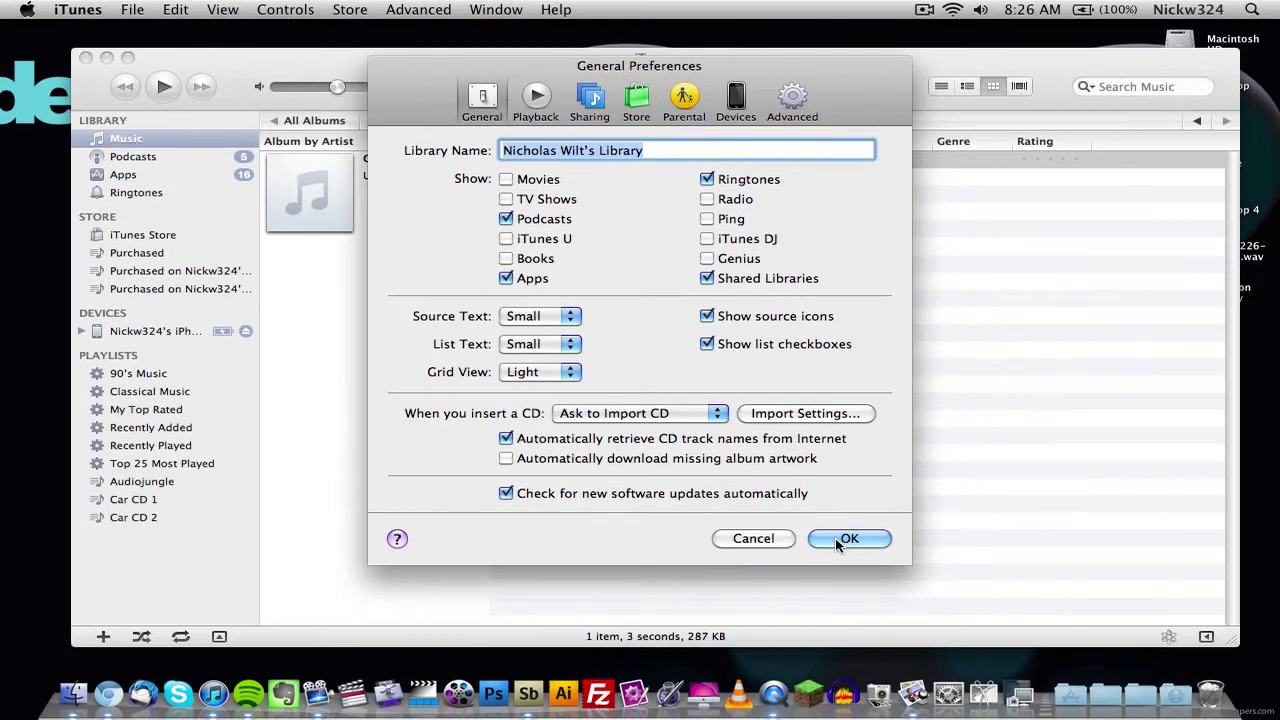
pyautogui.click(929, 685)
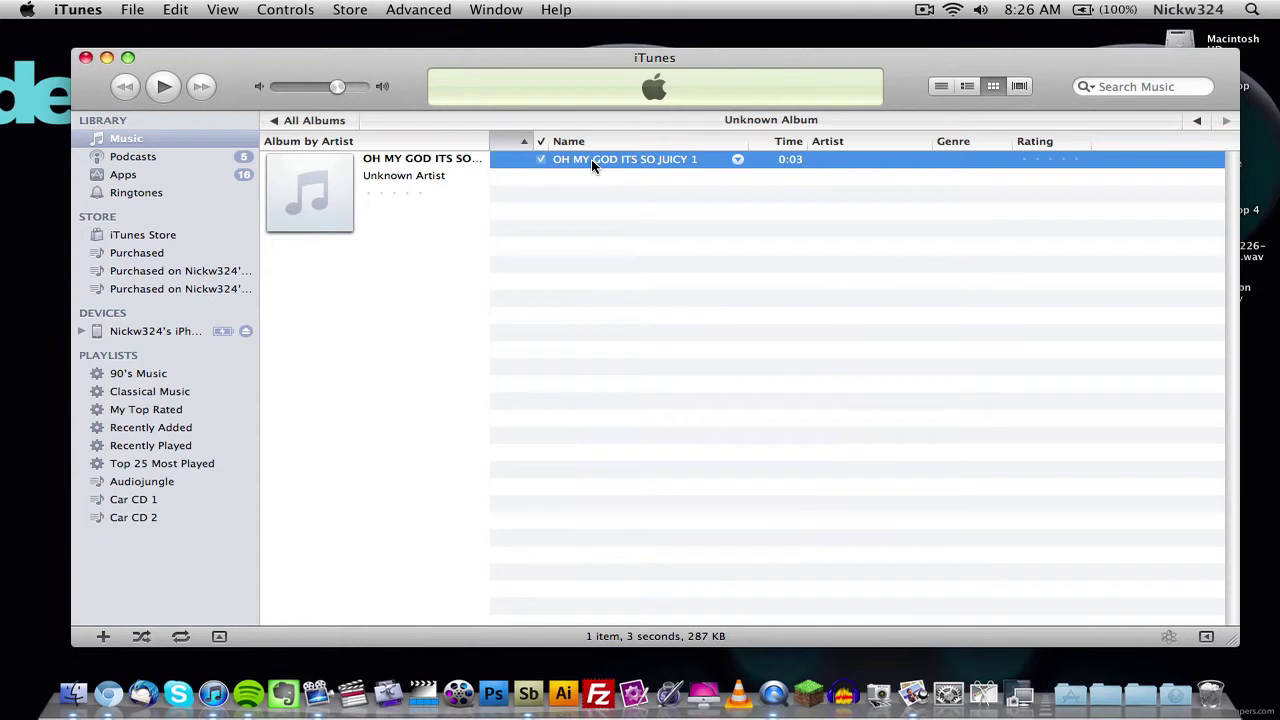
# Create an AAC version of the track and verify in Get Info it's a 79 KB AAC file
pyautogui.click(440, 10)
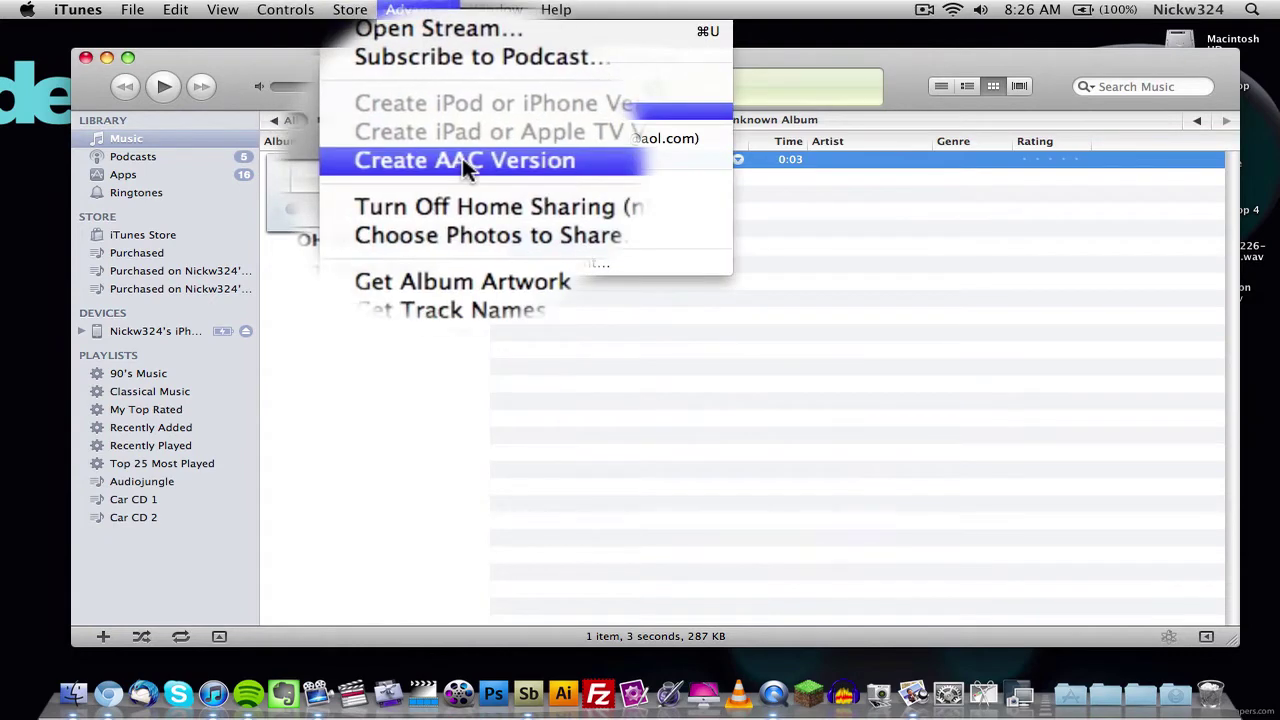
pyautogui.click(462, 158)
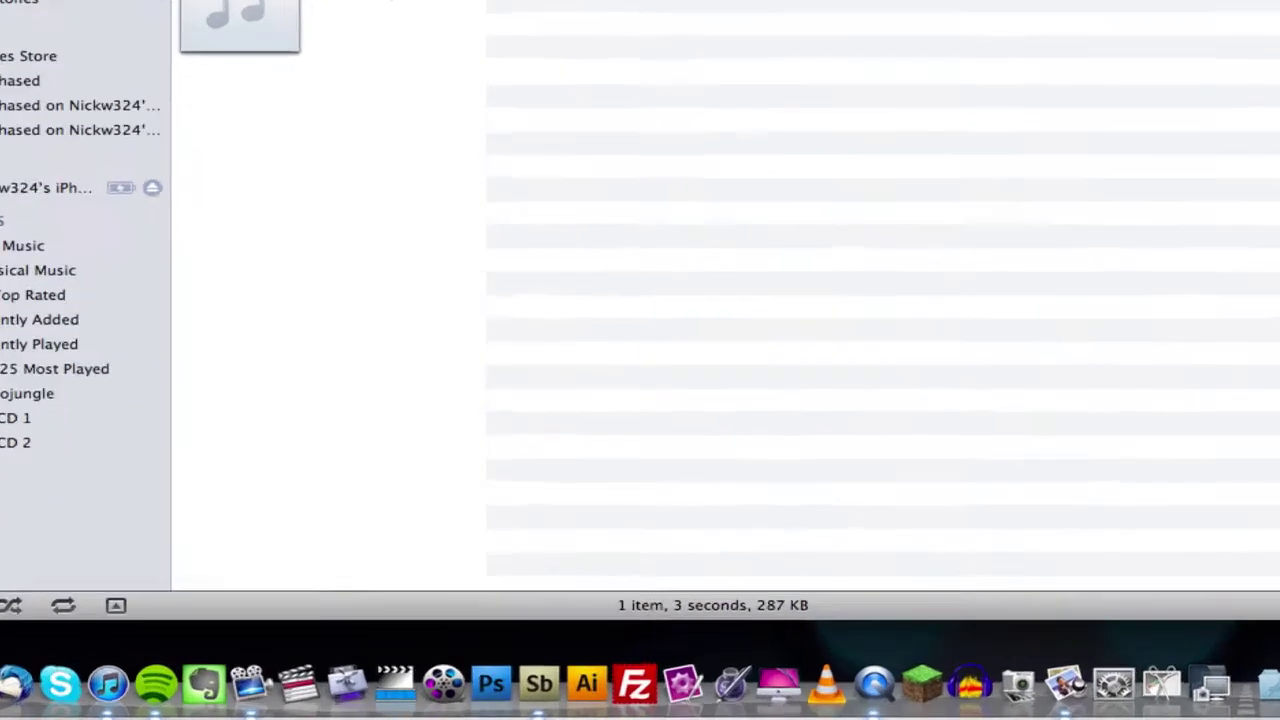
pyautogui.click(337, 121)
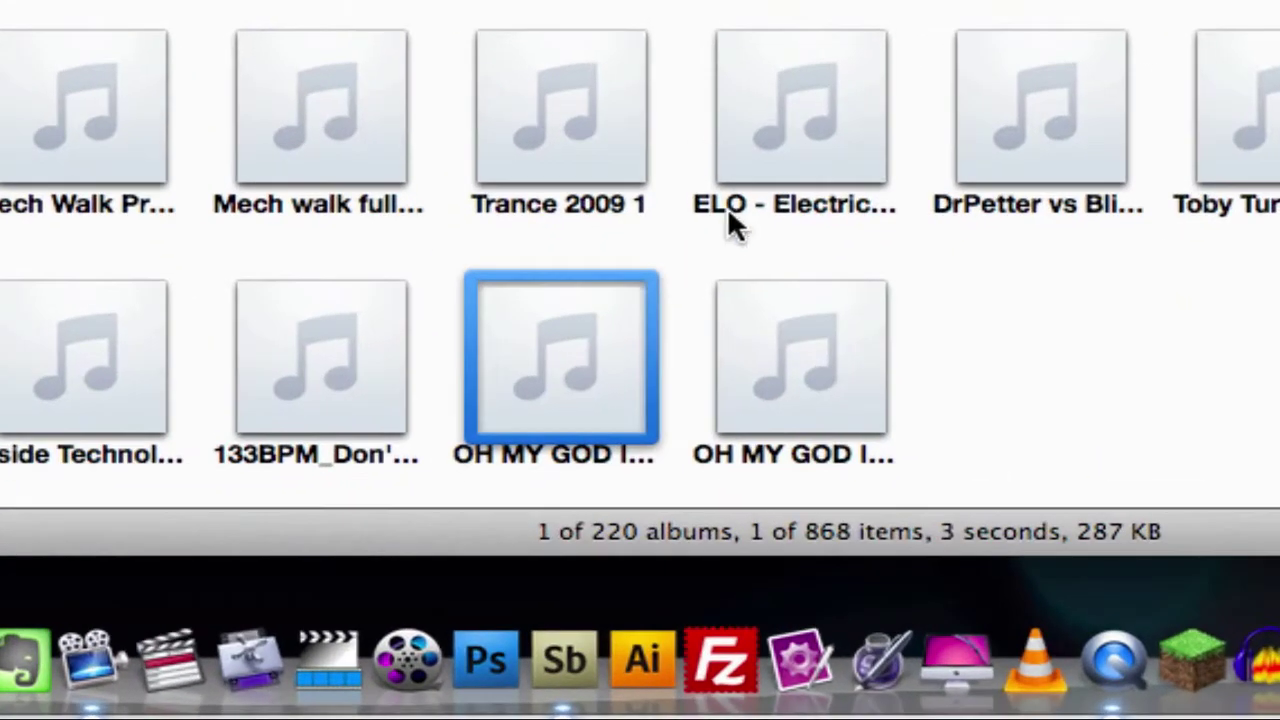
pyautogui.doubleClick(787, 352)
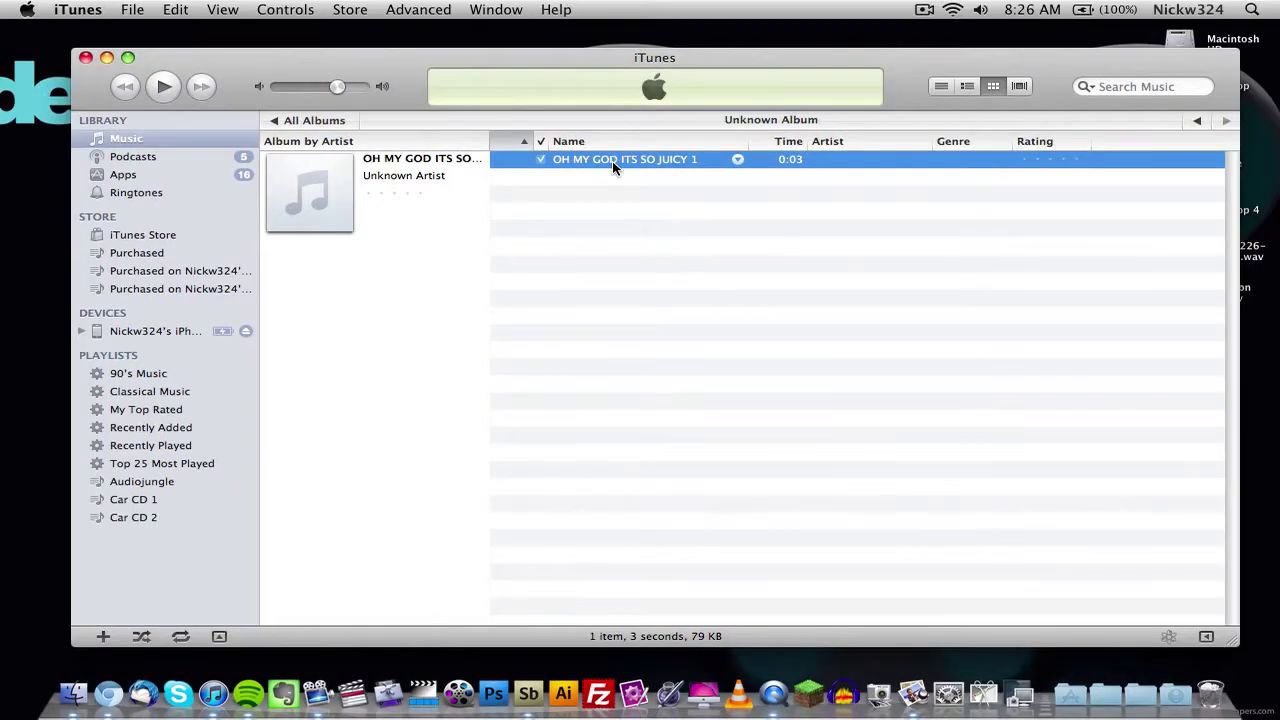
pyautogui.rightClick(613, 167)
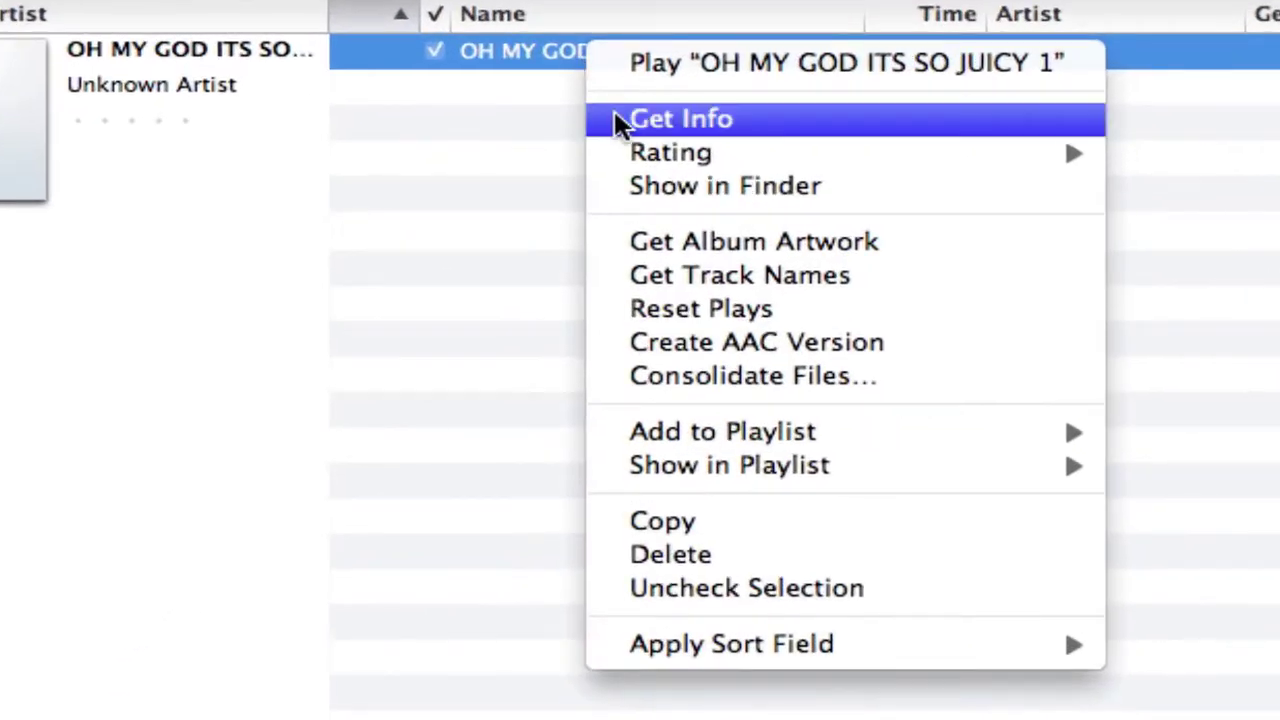
pyautogui.click(628, 189)
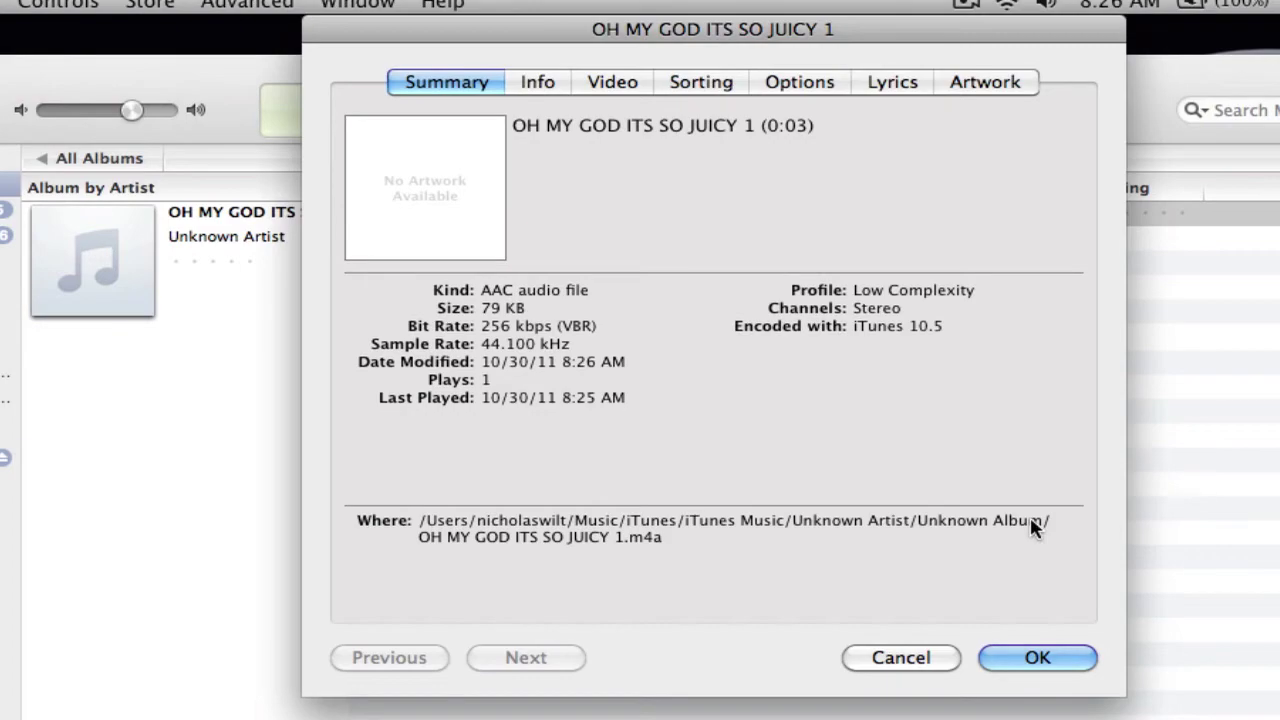
pyautogui.click(1038, 656)
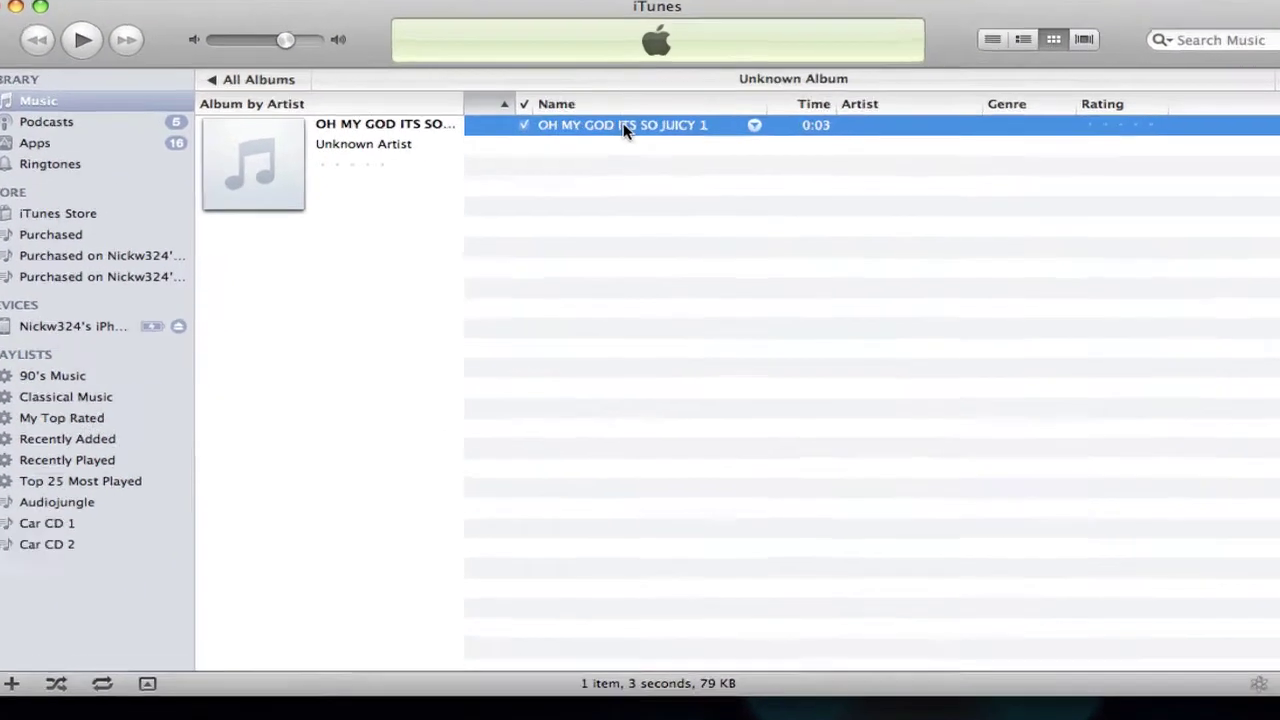
# Reveal 'OH MY GOD ITS SO JUICY 1.m4a' in Finder's Unknown Album folder, then return to iTunes
pyautogui.rightClick(618, 159)
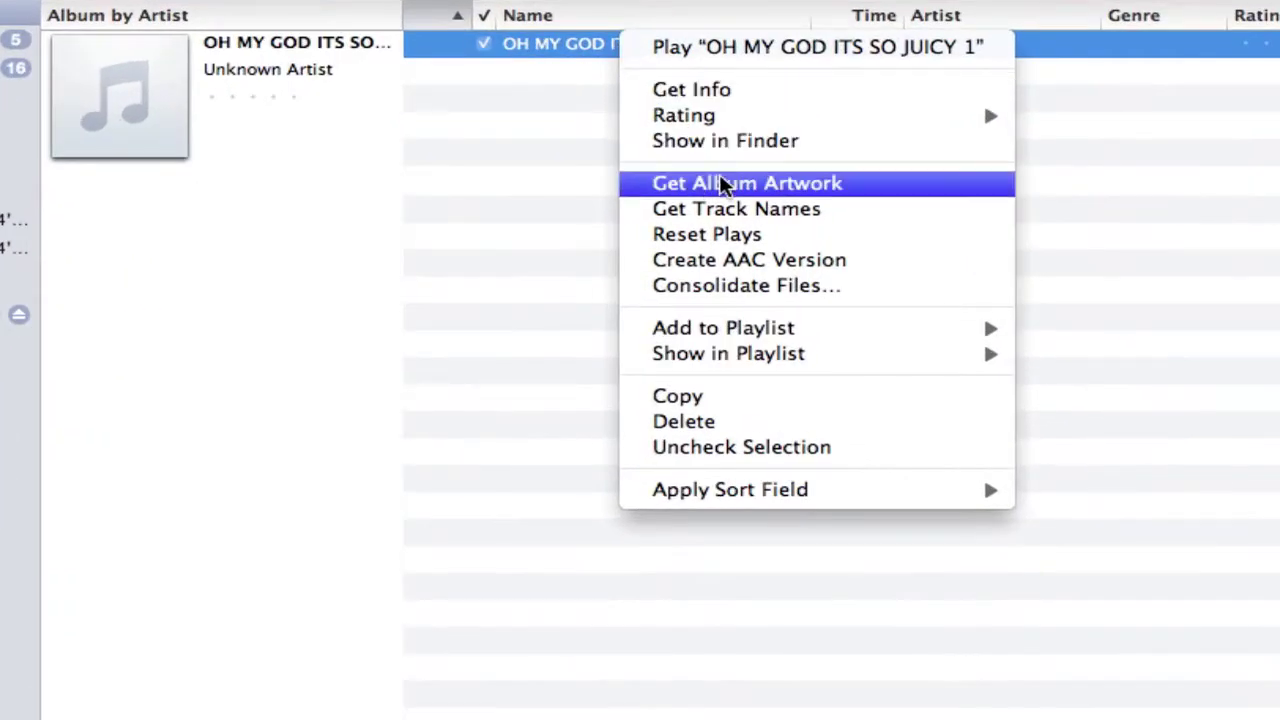
pyautogui.click(708, 143)
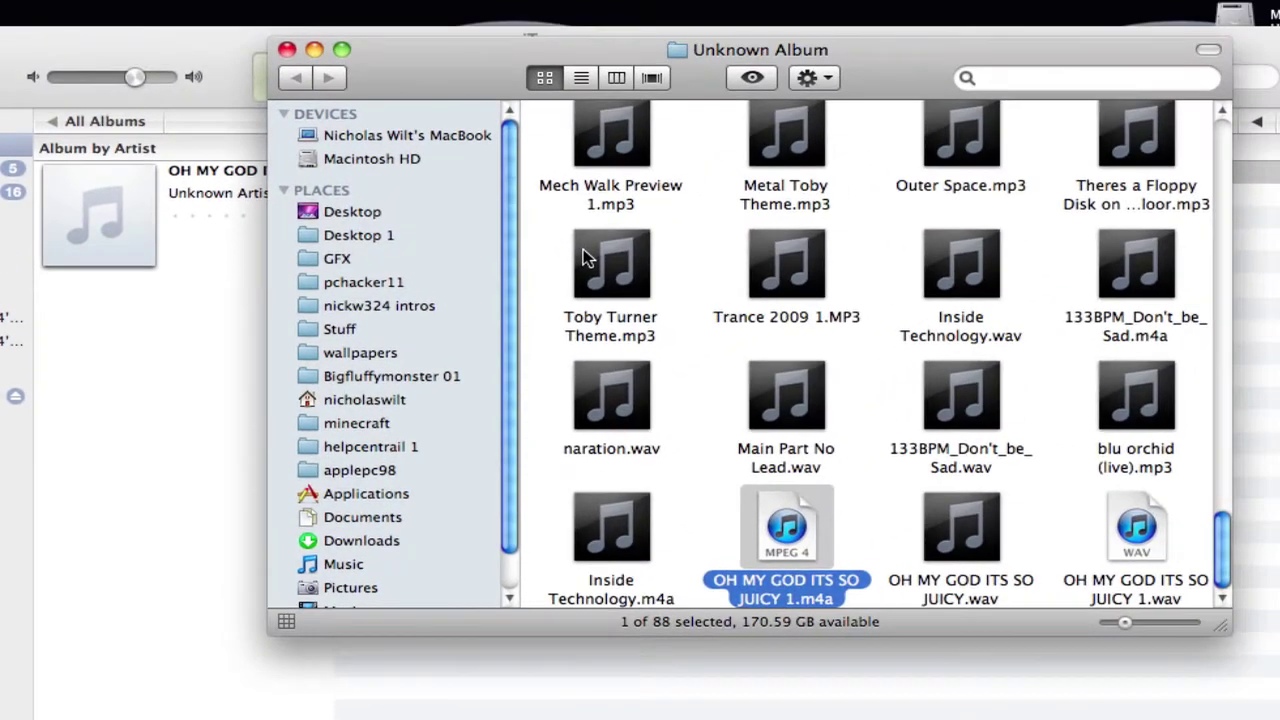
pyautogui.moveTo(584, 252)
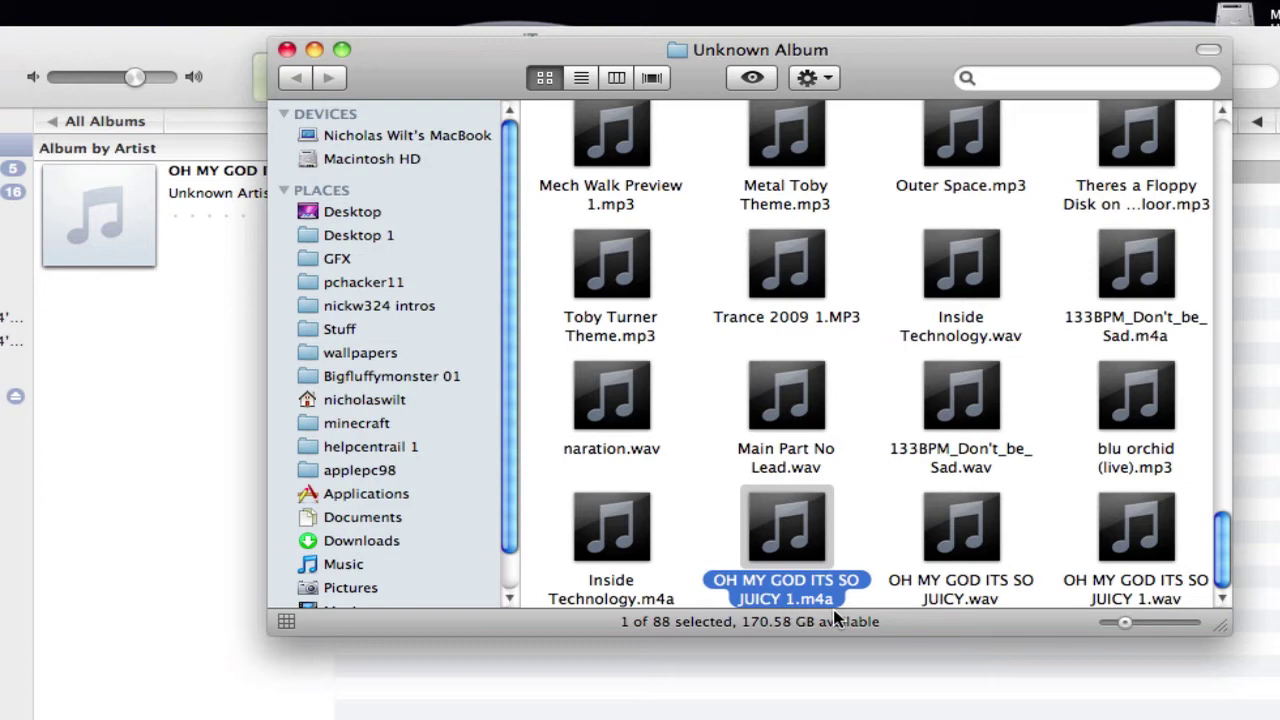
pyautogui.click(95, 427)
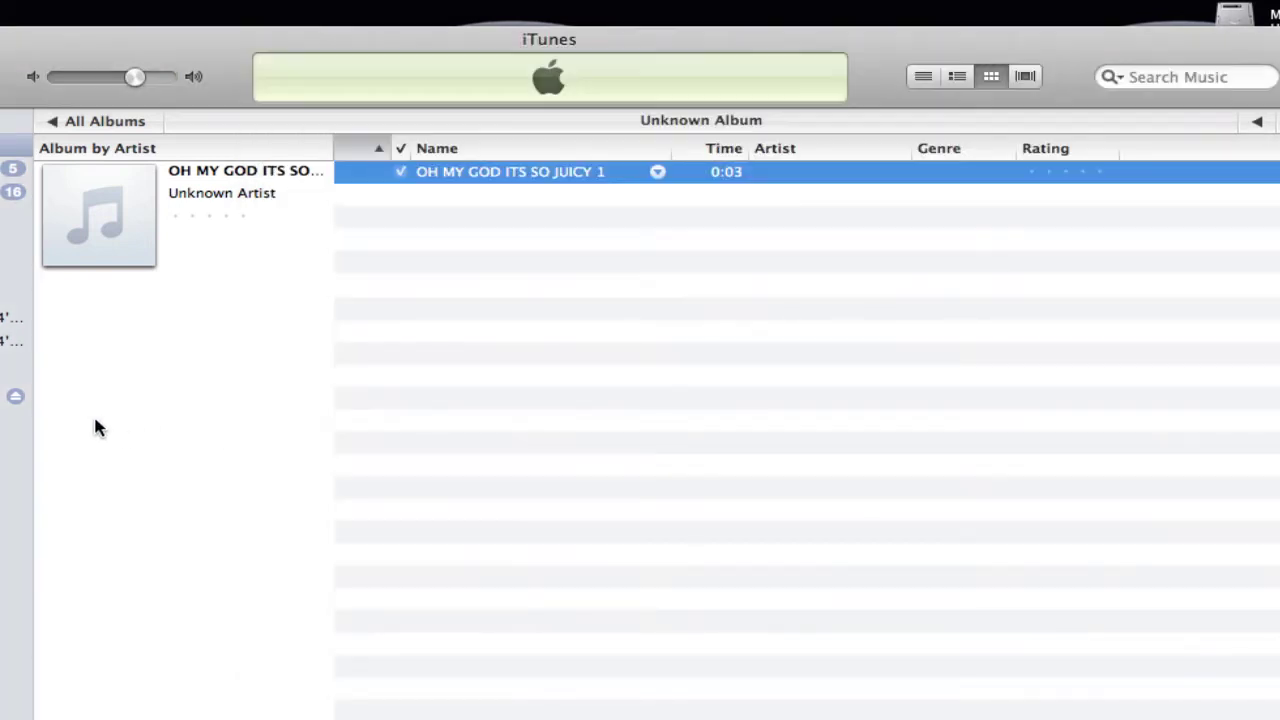
# Remove the AAC song from the library, keeping its file, then bring the Unknown Album window forward
pyautogui.rightClick(522, 173)
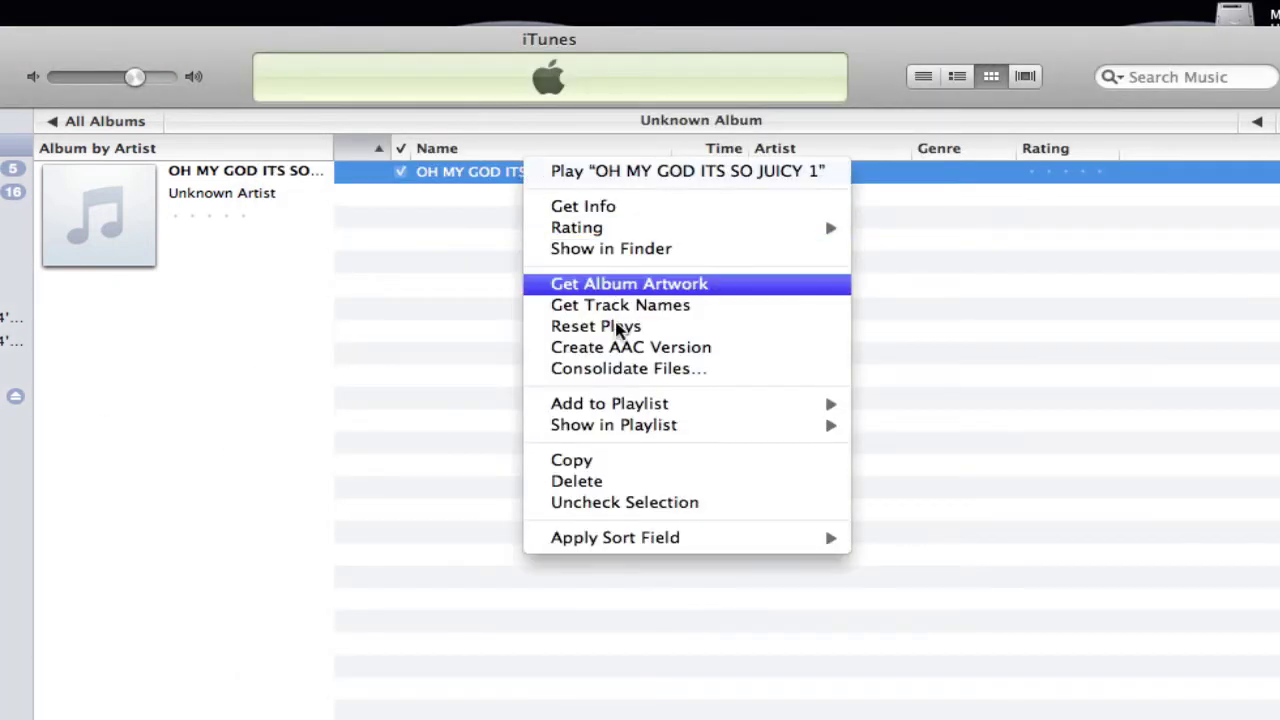
pyautogui.click(612, 483)
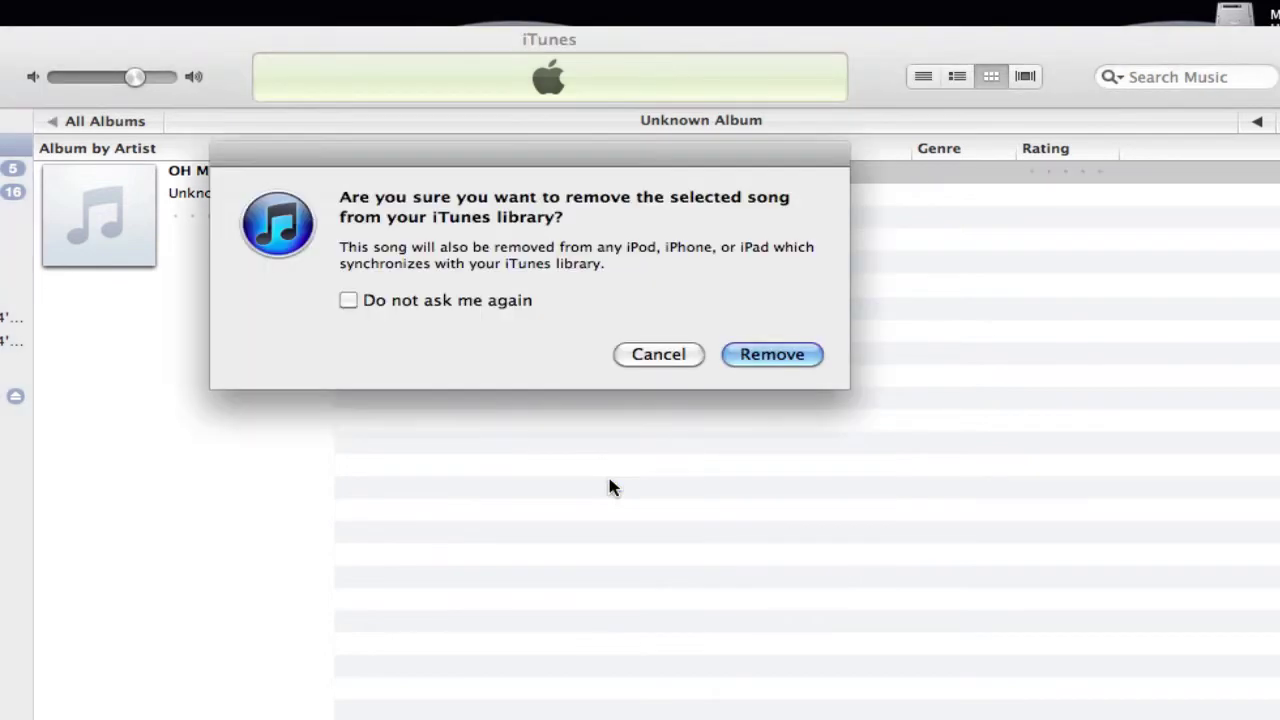
pyautogui.click(770, 358)
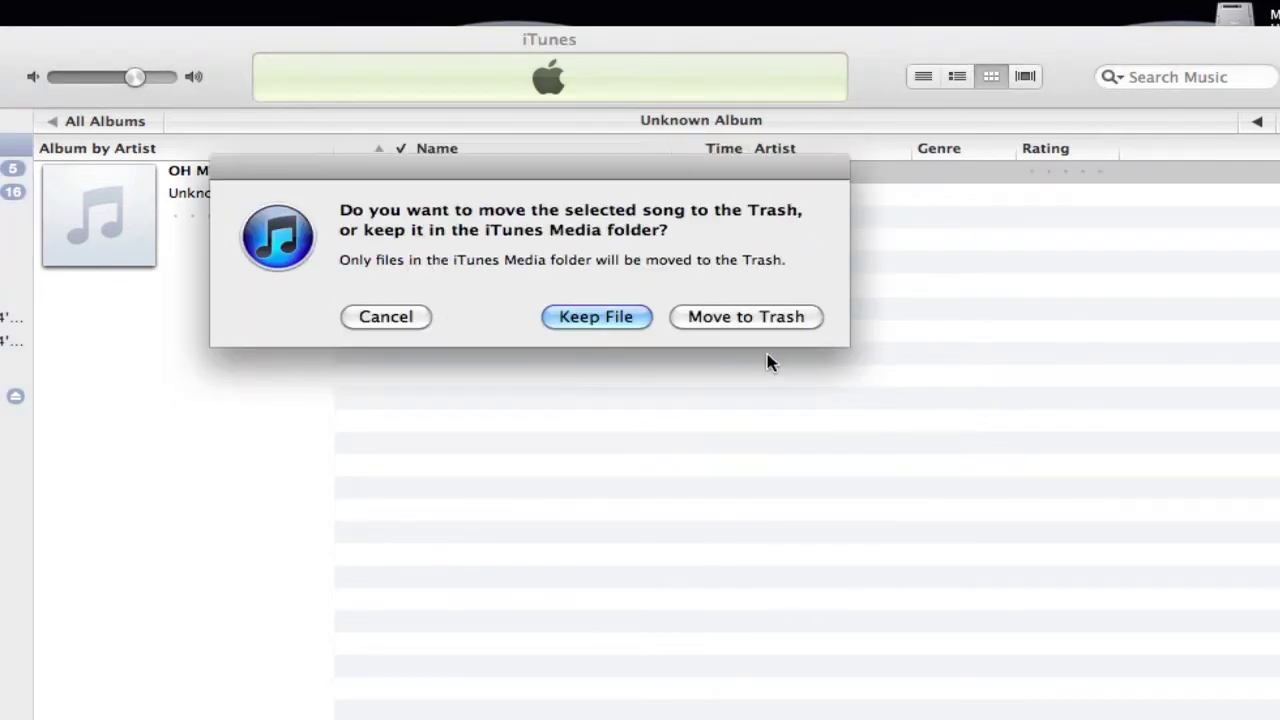
pyautogui.click(588, 317)
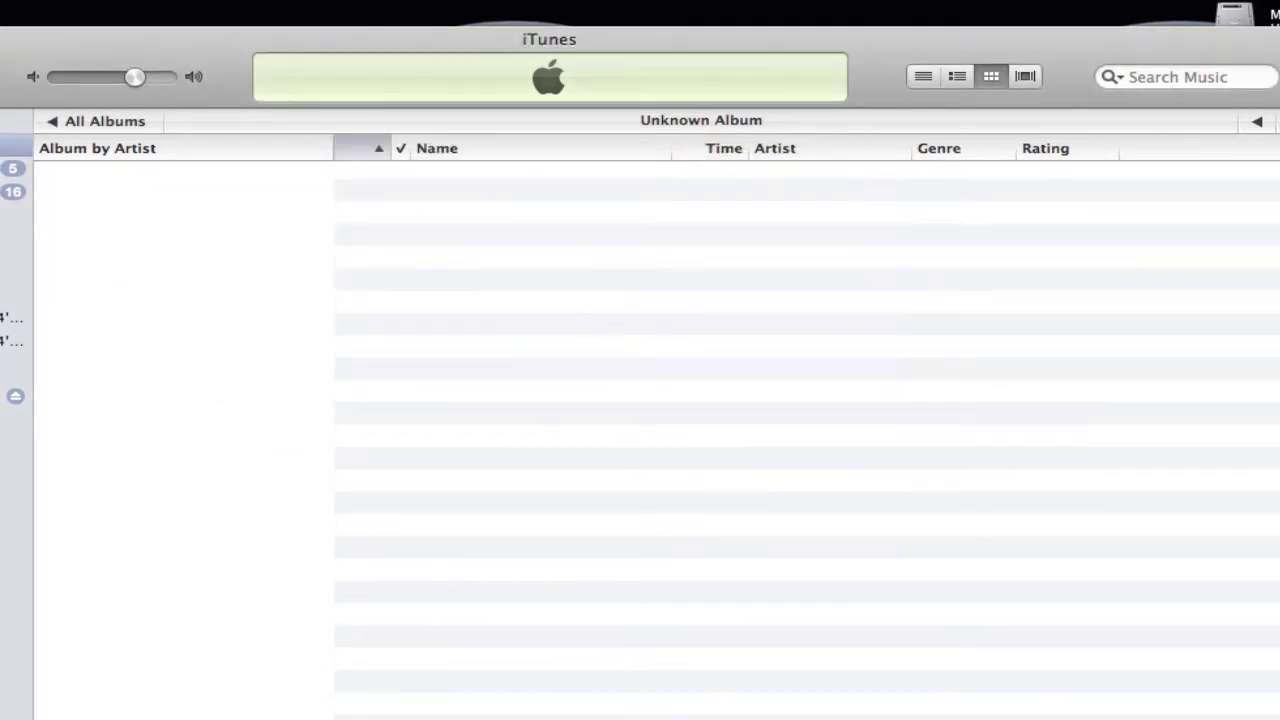
pyautogui.press('F9')
pyautogui.click(613, 352)
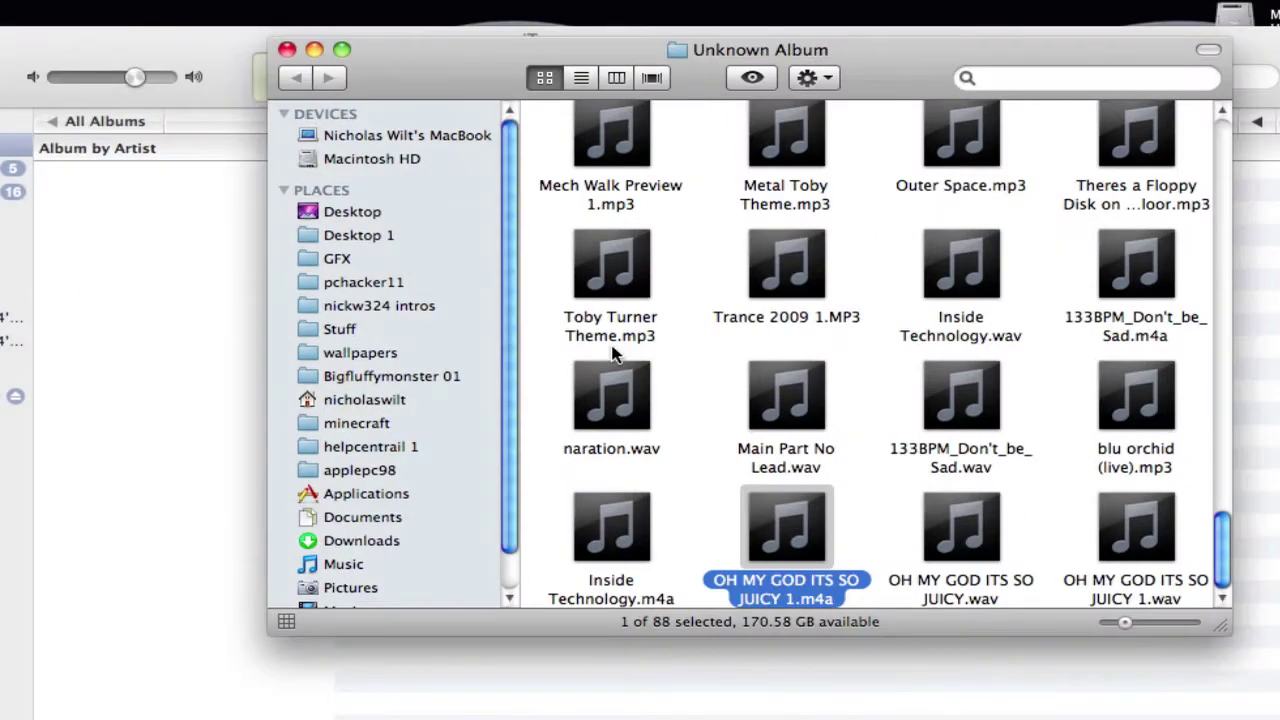
# Change the file's extension from .m4a to .m4r in Get Info and confirm using .m4r
pyautogui.rightClick(802, 512)
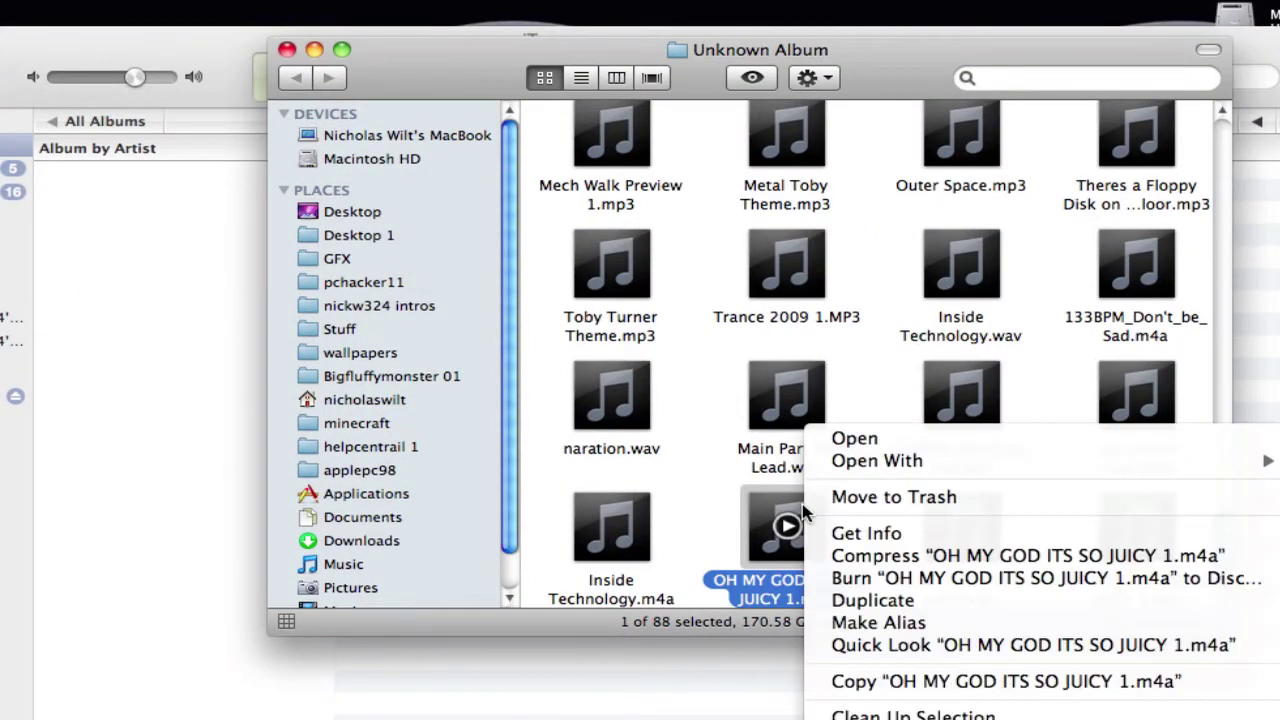
pyautogui.click(848, 534)
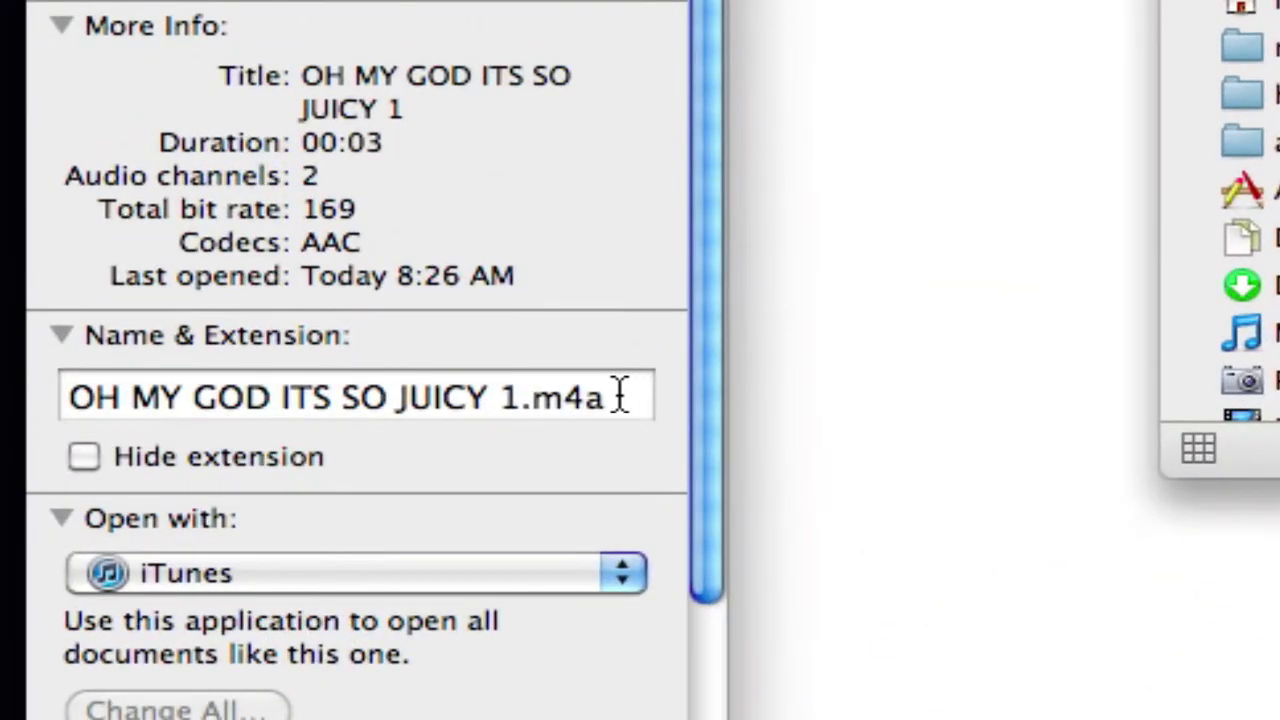
pyautogui.click(181, 536)
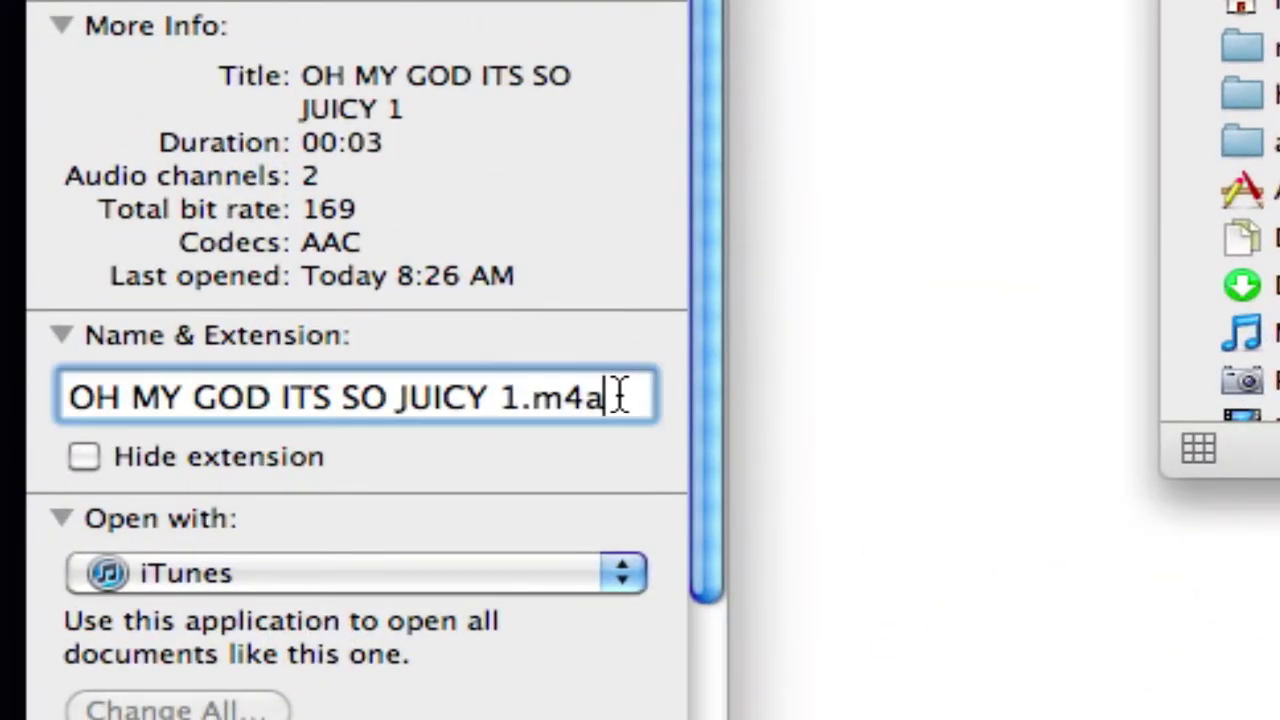
pyautogui.press('BackSpace')
pyautogui.write('r')
pyautogui.press('Return')
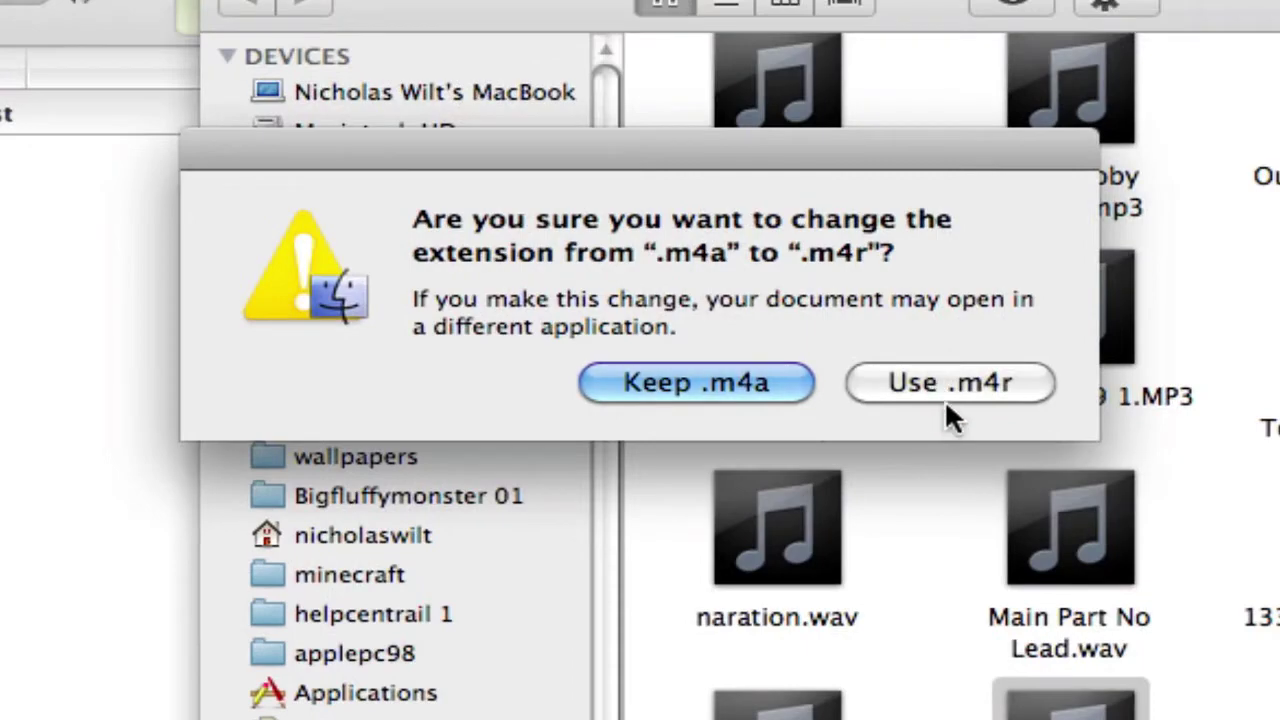
pyautogui.click(944, 400)
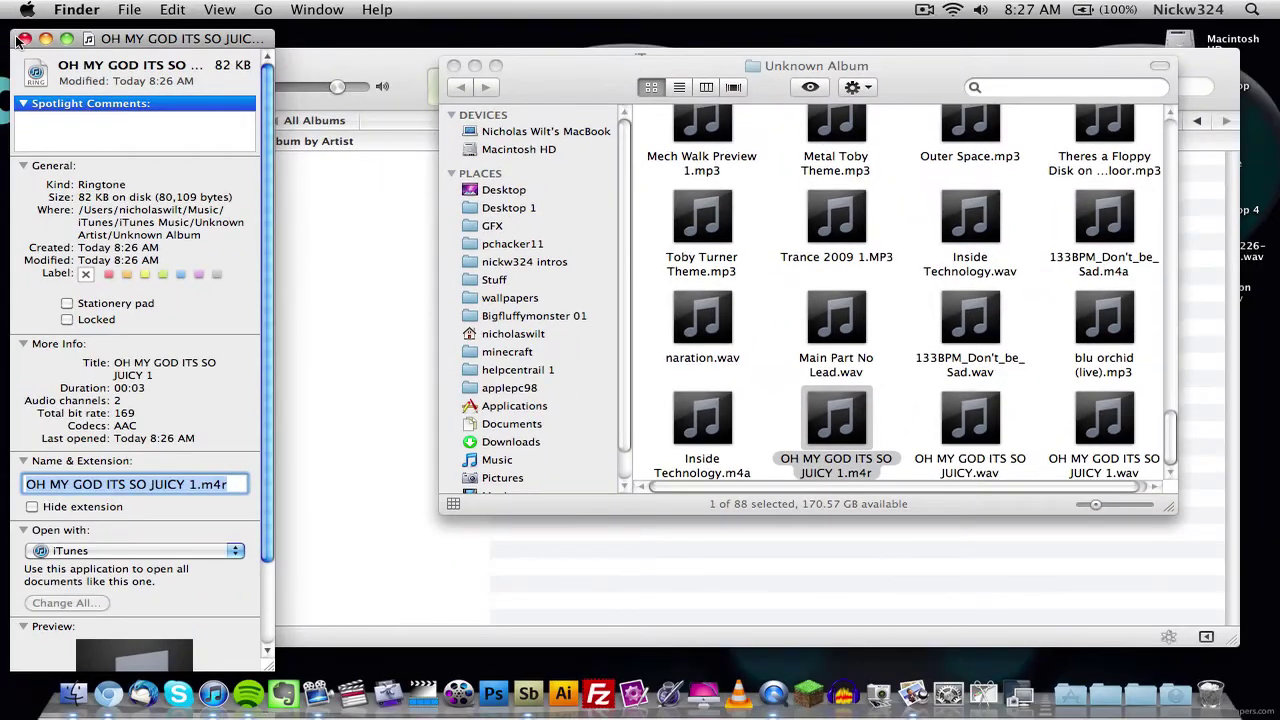
pyautogui.click(22, 39)
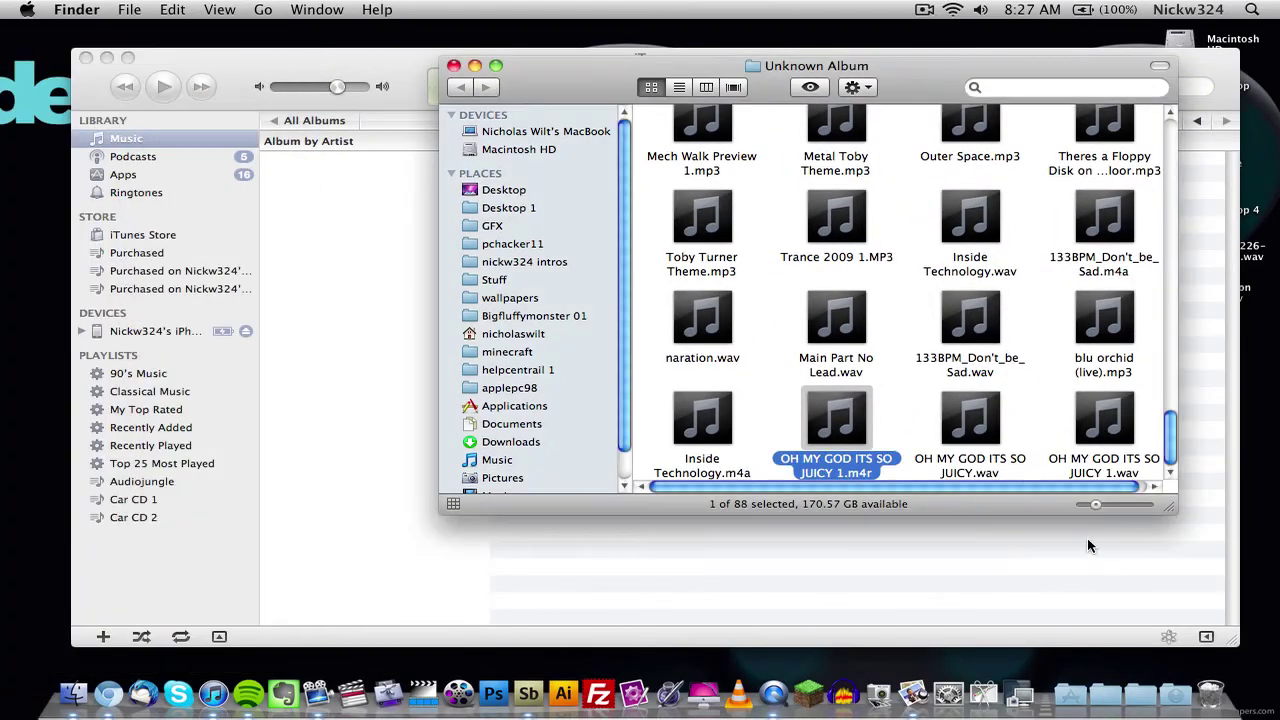
# Open the .m4r file in iTunes and find 'OH MY GOD ITS SO JUICY 1' under Ringtones
pyautogui.doubleClick(843, 400)
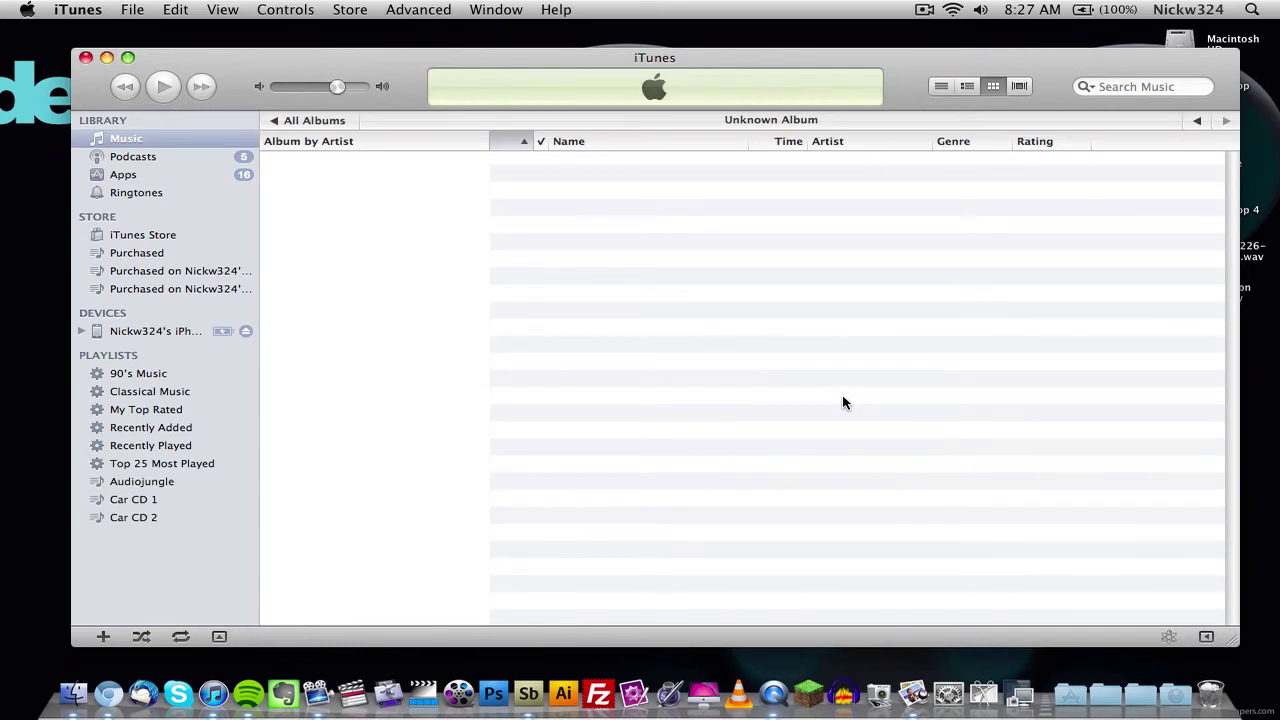
pyautogui.click(147, 194)
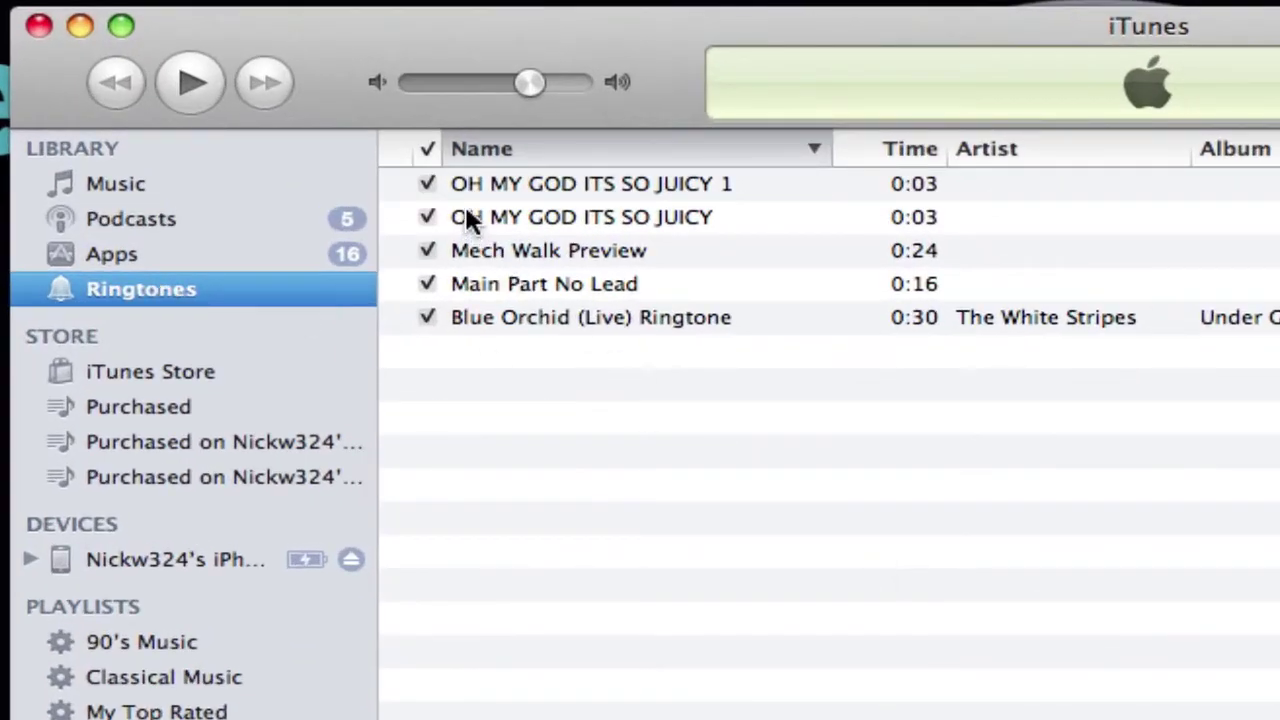
pyautogui.click(717, 188)
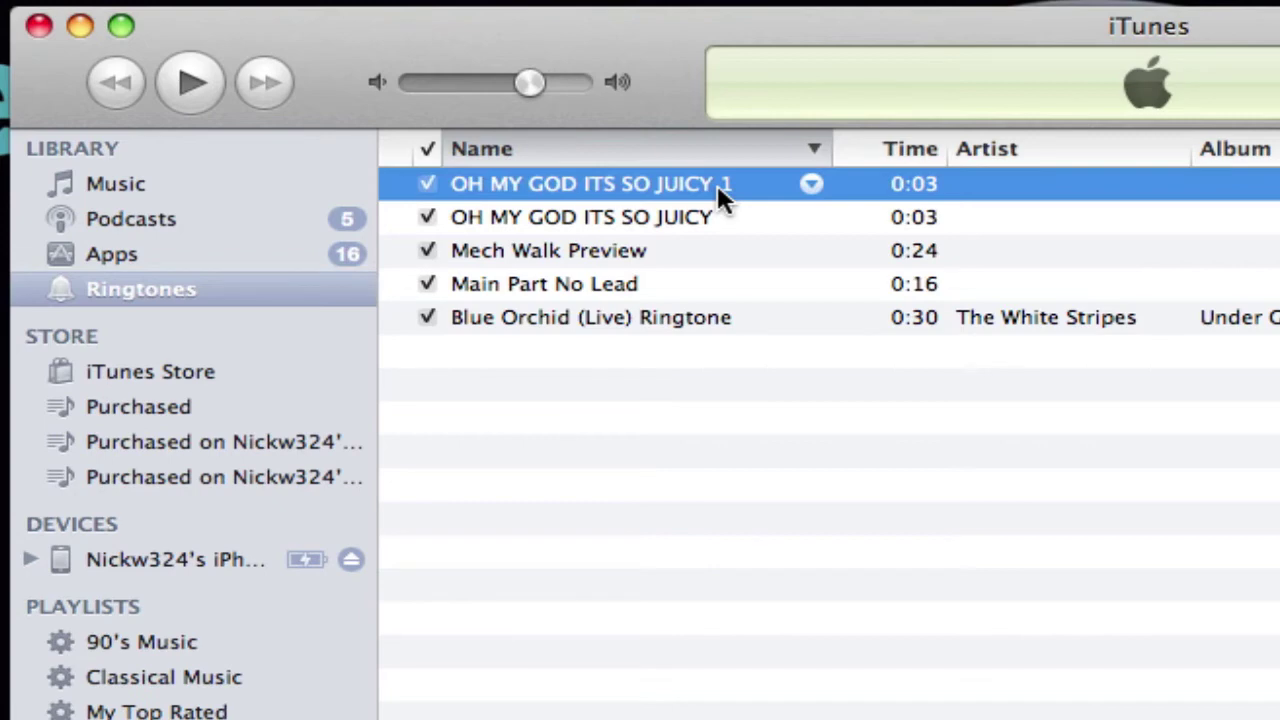
pyautogui.click(688, 204)
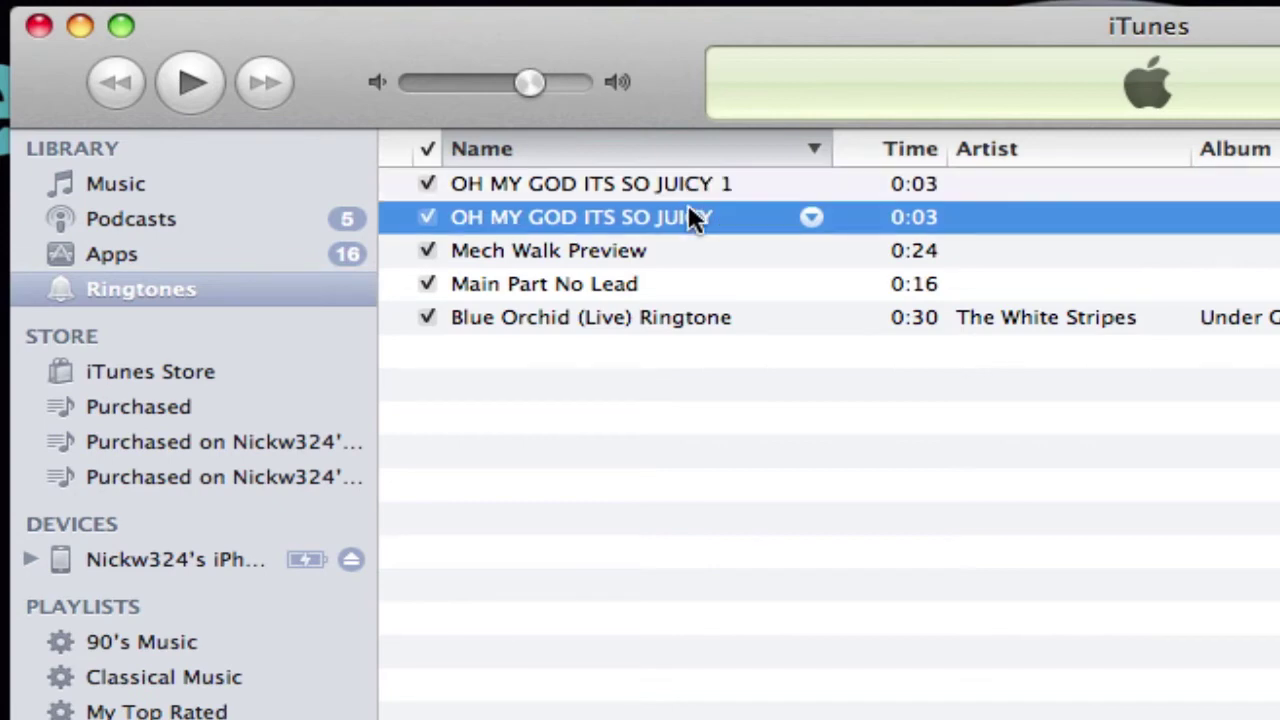
pyautogui.click(630, 183)
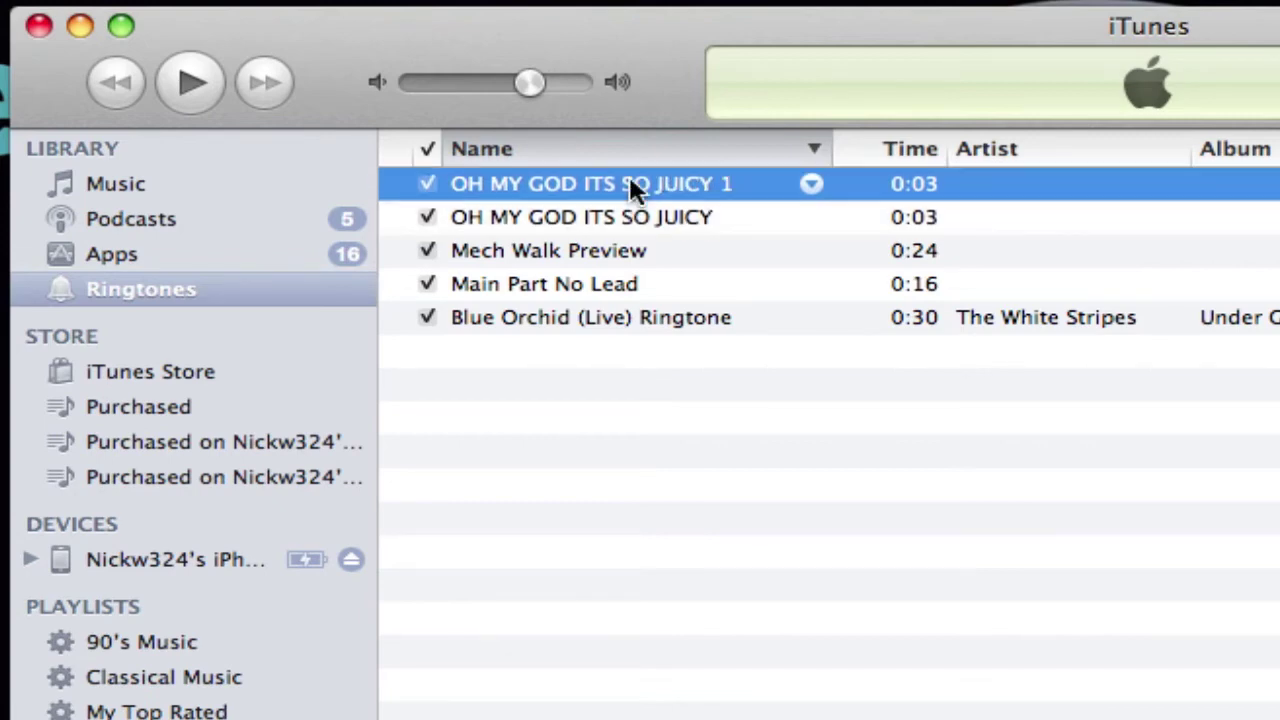
# Check the iPhone's Ringtones tab is set to sync all ringtones, comparing with the library list
pyautogui.click(163, 560)
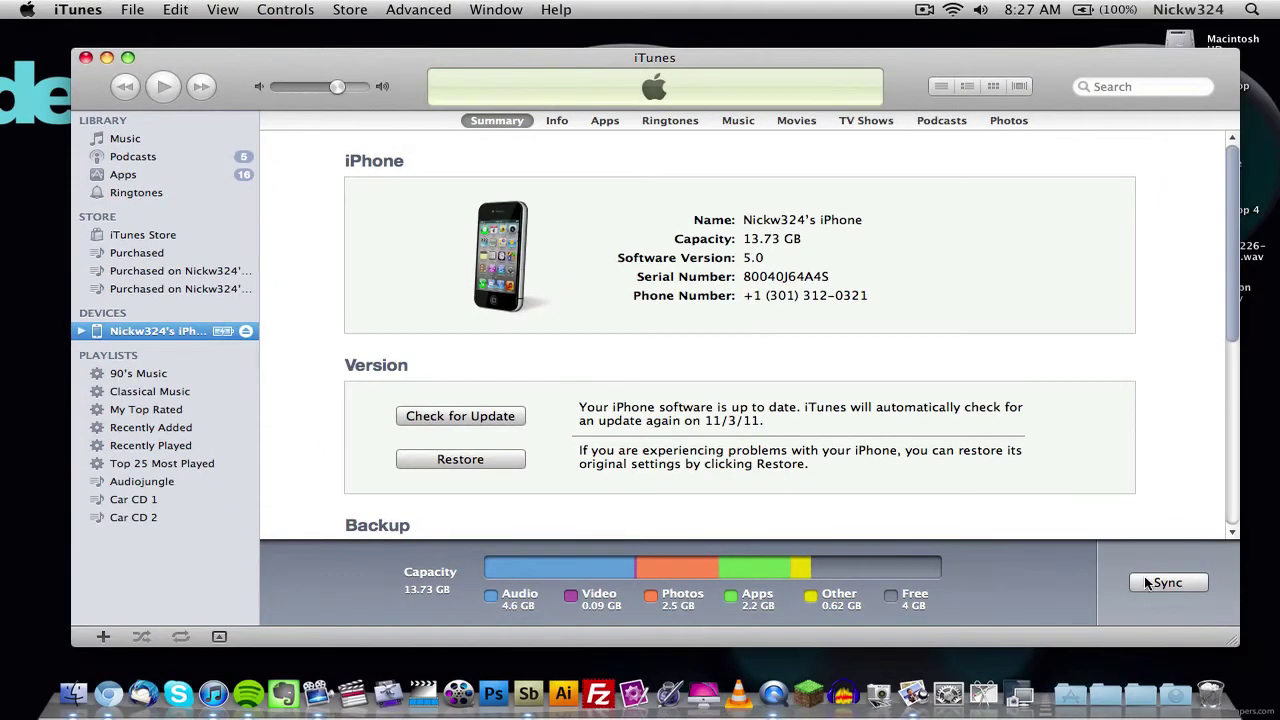
pyautogui.click(659, 121)
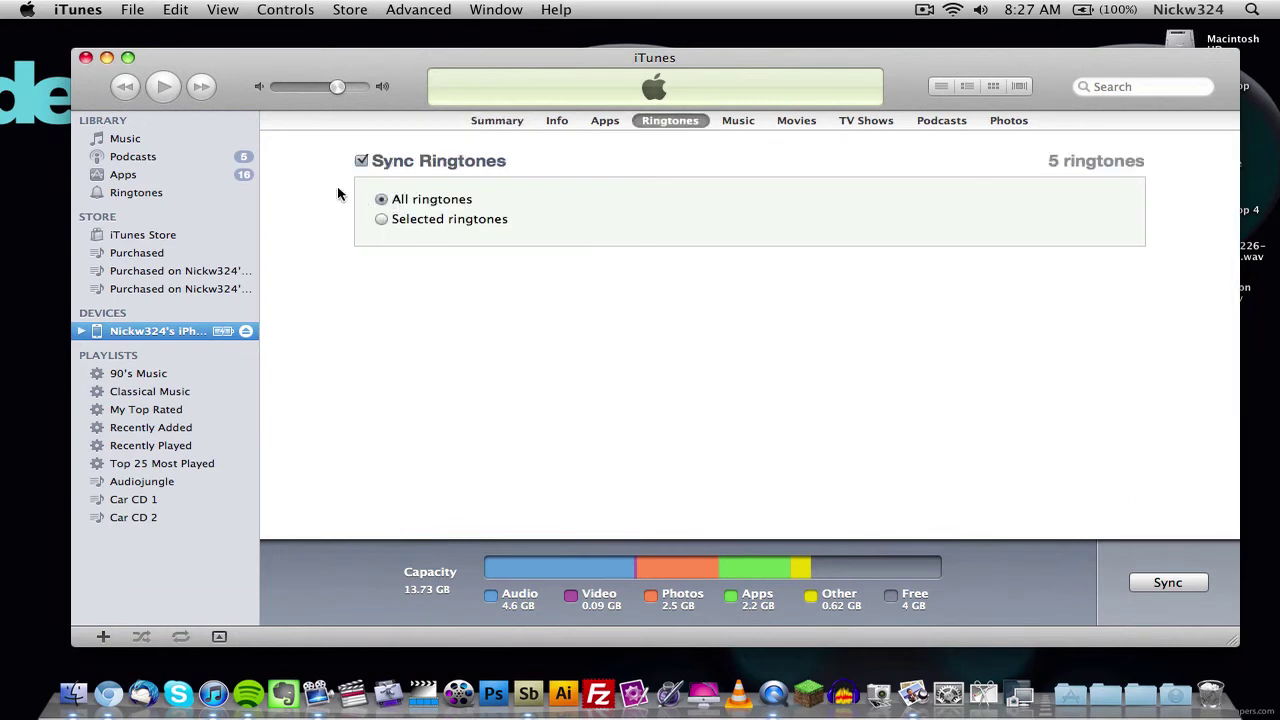
pyautogui.click(115, 192)
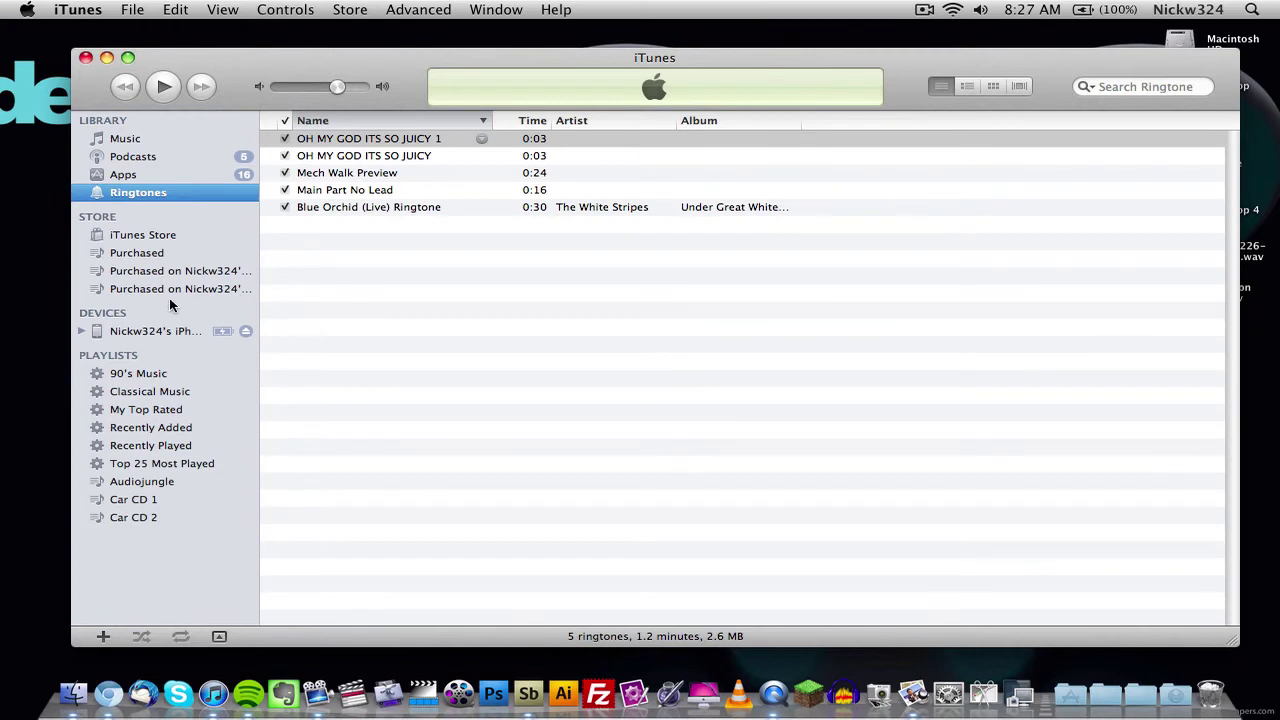
pyautogui.click(165, 338)
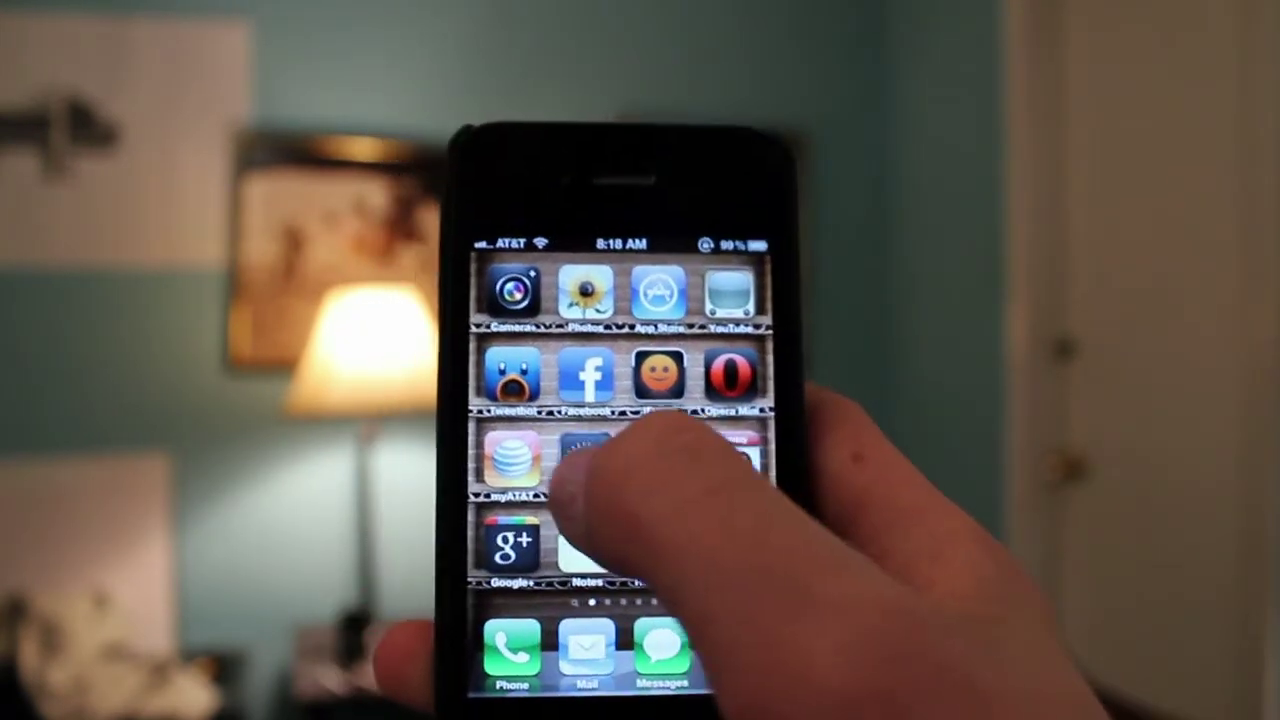
# On the iPhone, go to Settings > Sounds > Text Tone to find 'OH MY GOD ITS SO JUICY'
pyautogui.click(585, 455)
pyautogui.scroll(-1, 610, 480)
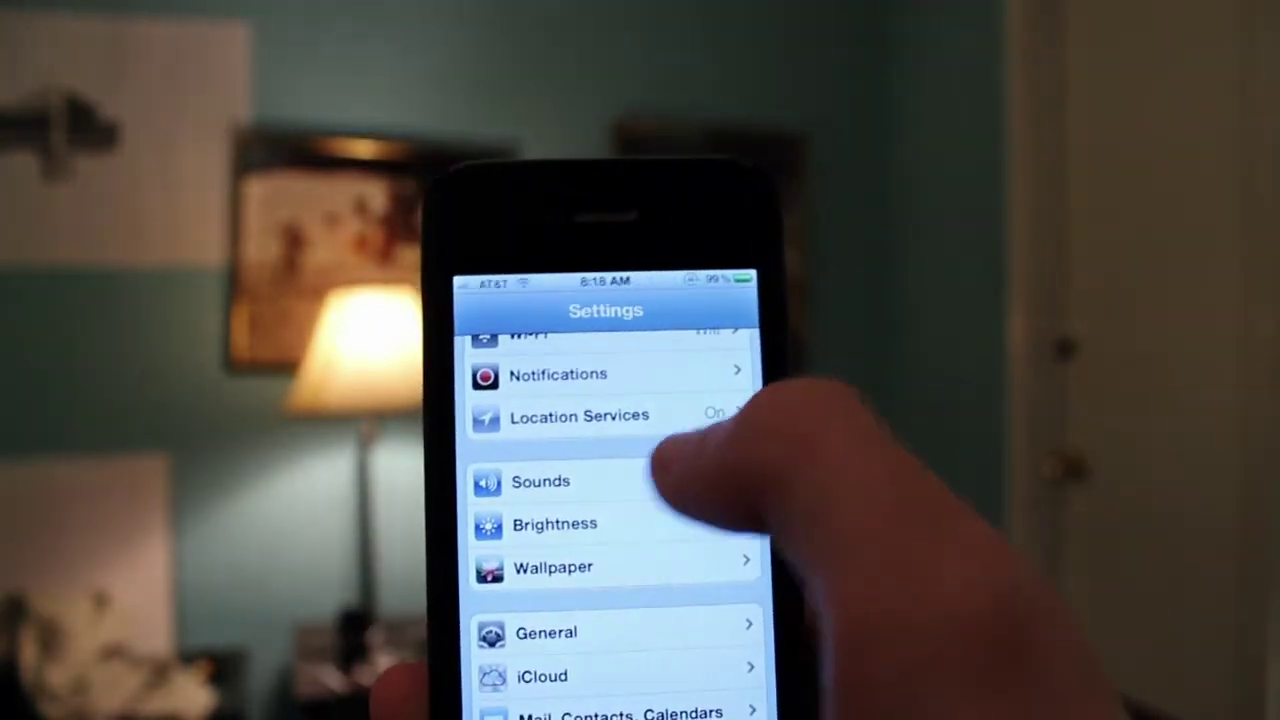
pyautogui.click(640, 481)
pyautogui.scroll(-3, 660, 470)
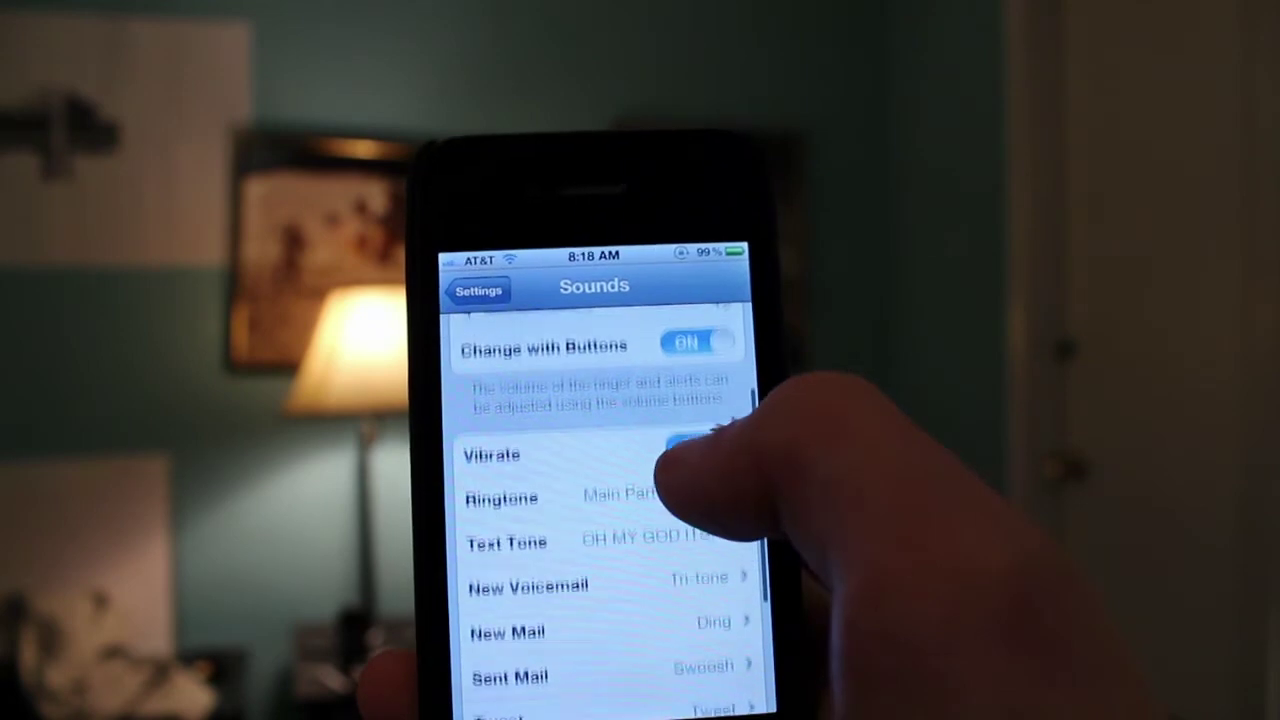
pyautogui.click(530, 540)
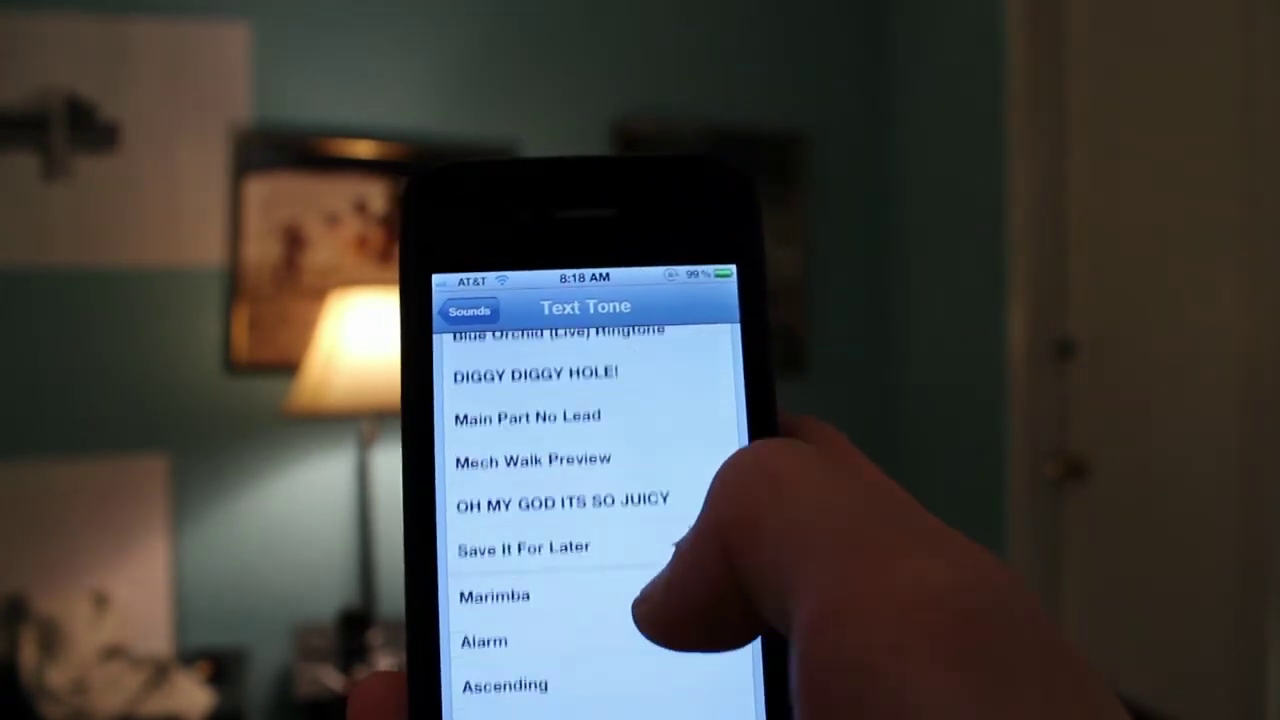